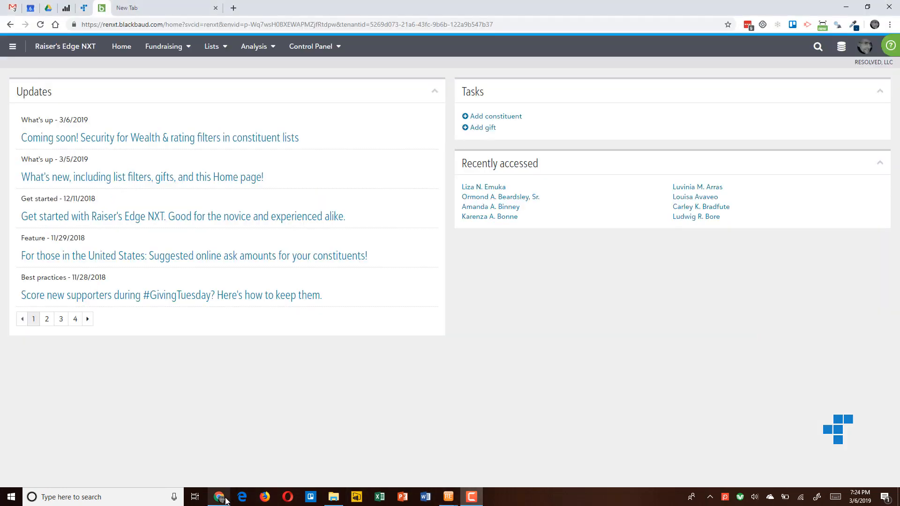
# Switch to the Weekly Gift Activity Report and open the linked constituent record from its fourth row
pyautogui.click(218, 497)
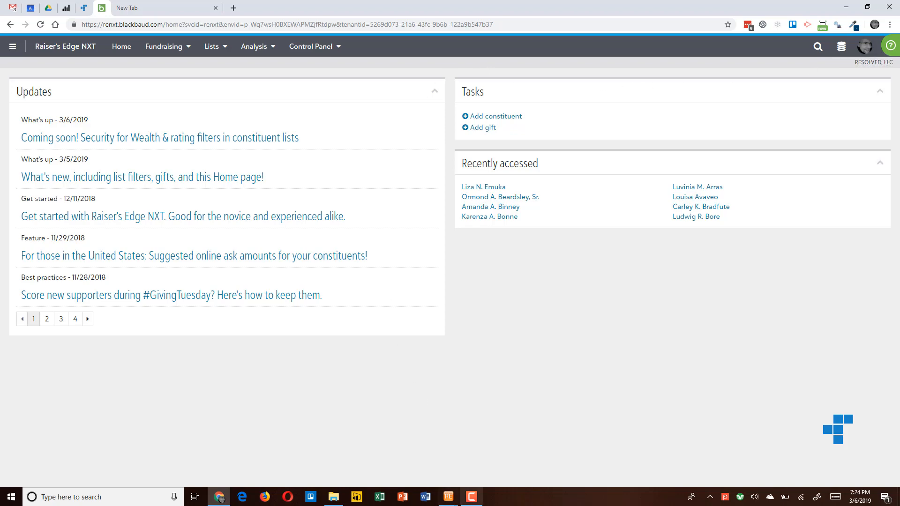
pyautogui.click(448, 497)
pyautogui.click(533, 451)
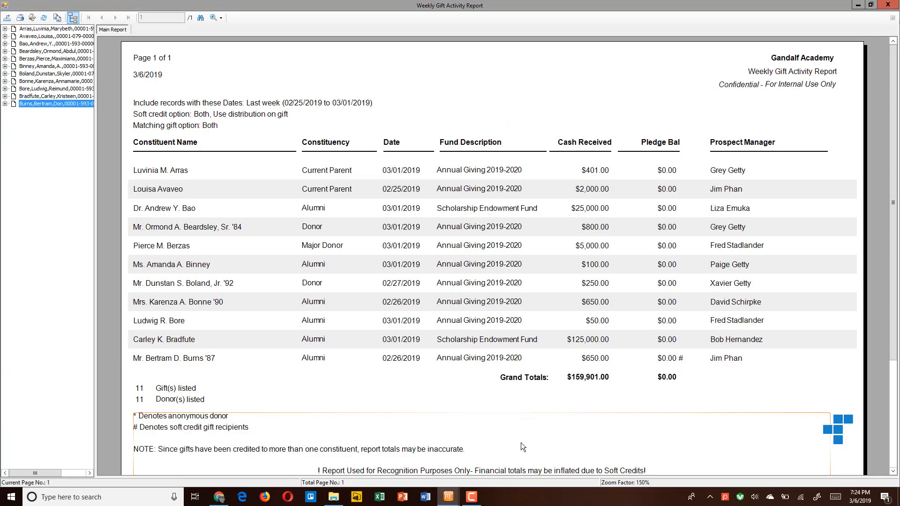
pyautogui.click(217, 228)
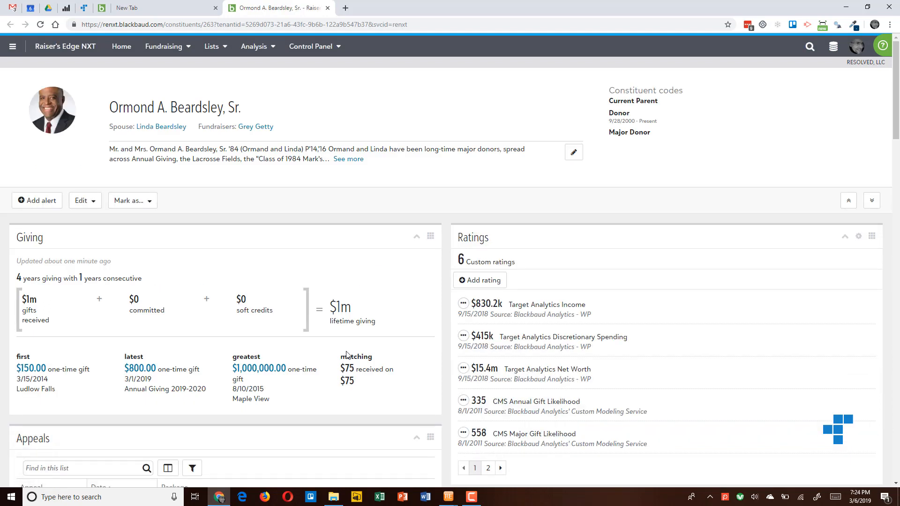
# Return to the Weekly Gift Activity Report and open the gift record linked from the $800.00 cash received amount
pyautogui.click(448, 496)
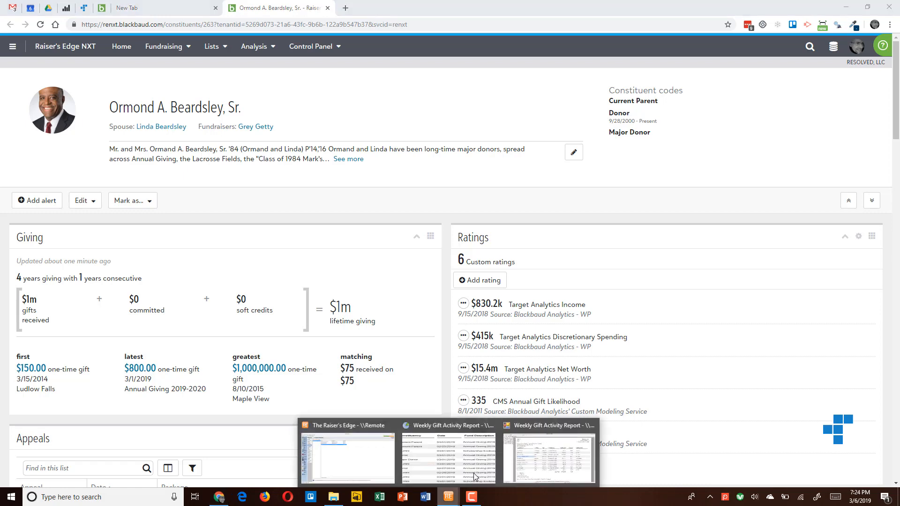
pyautogui.click(534, 467)
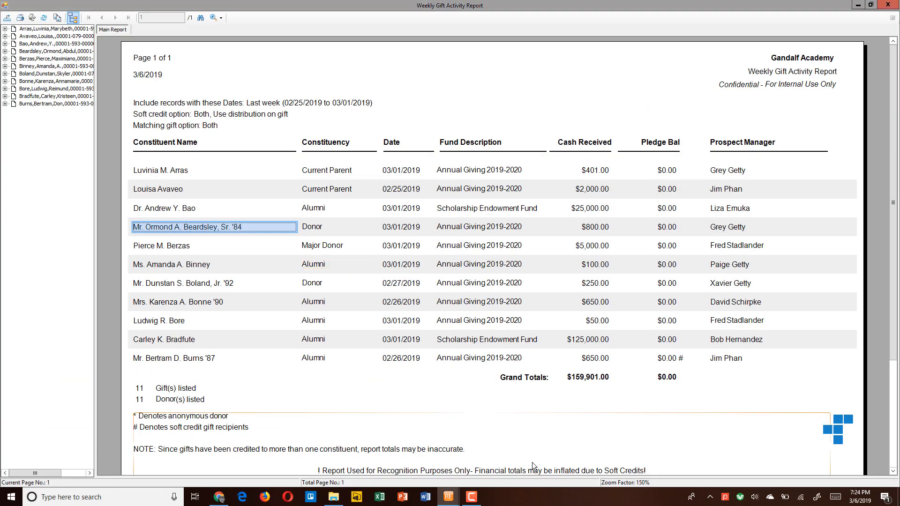
pyautogui.click(597, 228)
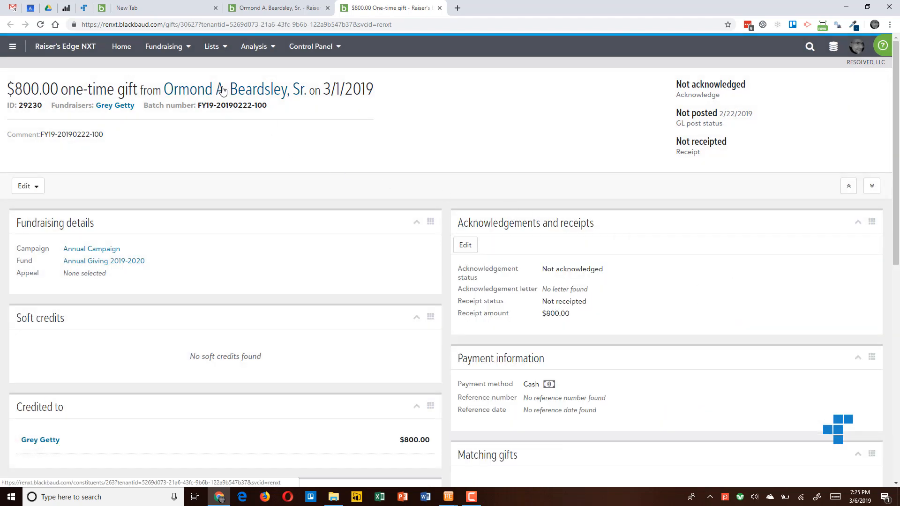
# Return to the Weekly Gift Activity Report and view the portfolio of the prospect manager linked in the $800.00 gift's row
pyautogui.click(448, 497)
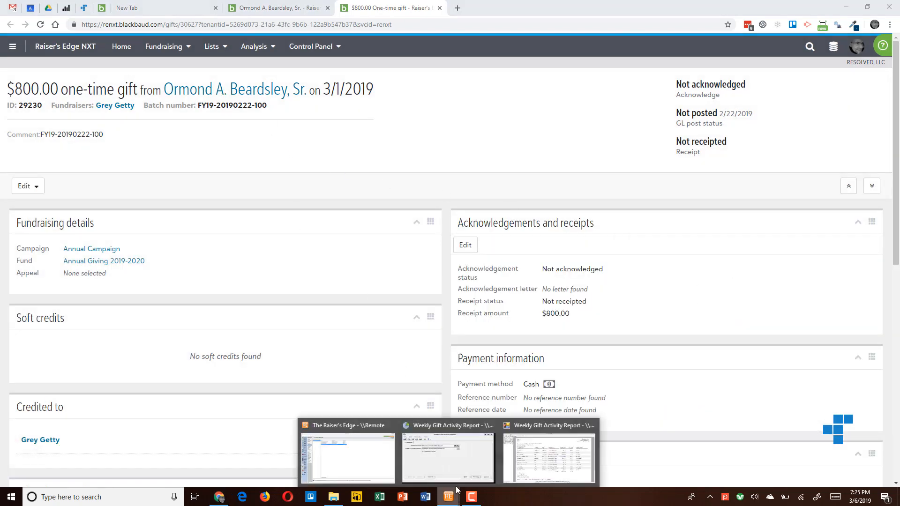
pyautogui.click(541, 455)
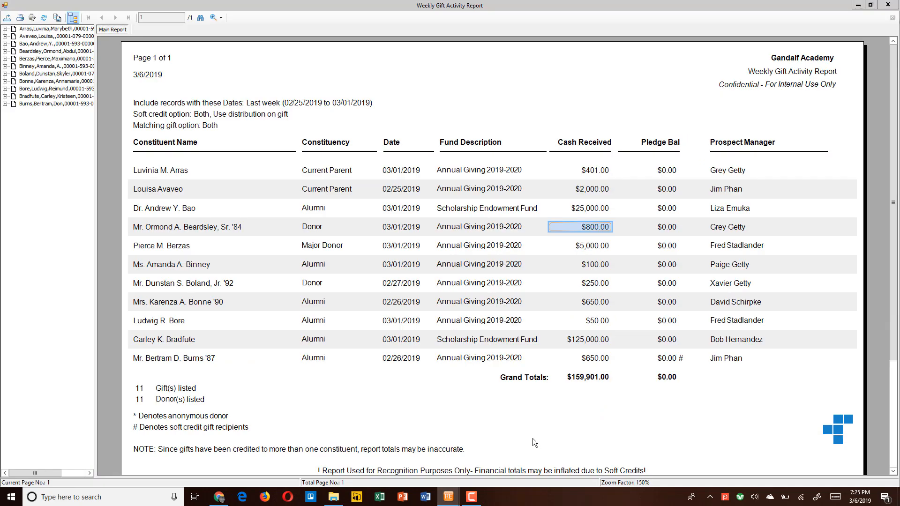
pyautogui.click(727, 229)
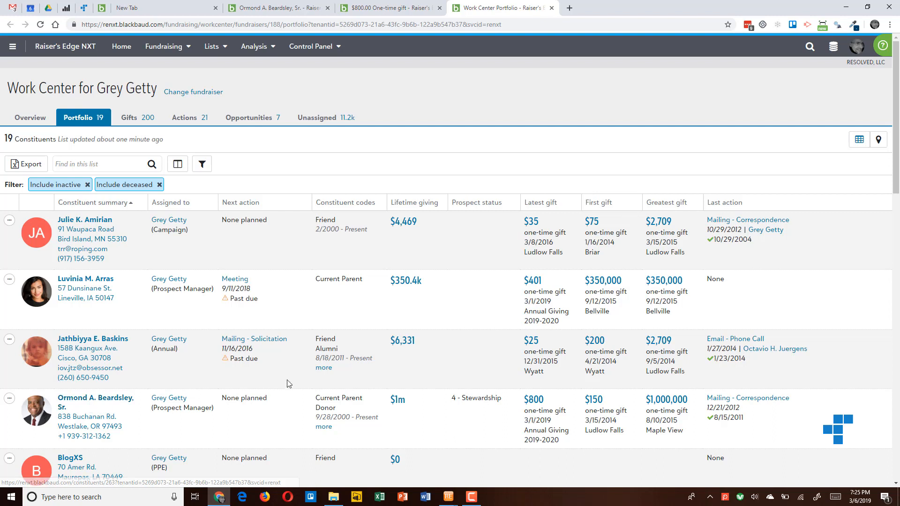
pyautogui.scroll(-1, 289, 384)
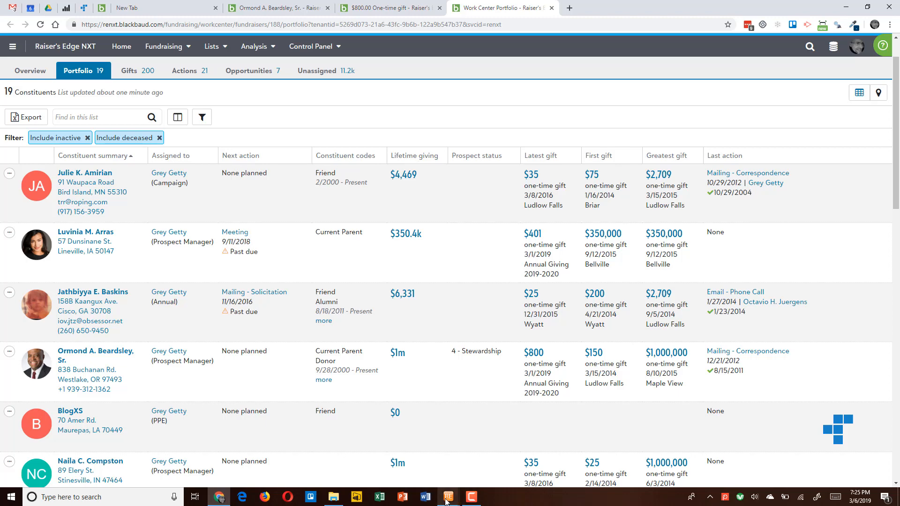
# Return to the Weekly Gift Activity Report, check its Acrobat Format export options without exporting, and close the preview
pyautogui.moveTo(447, 498)
pyautogui.click(520, 451)
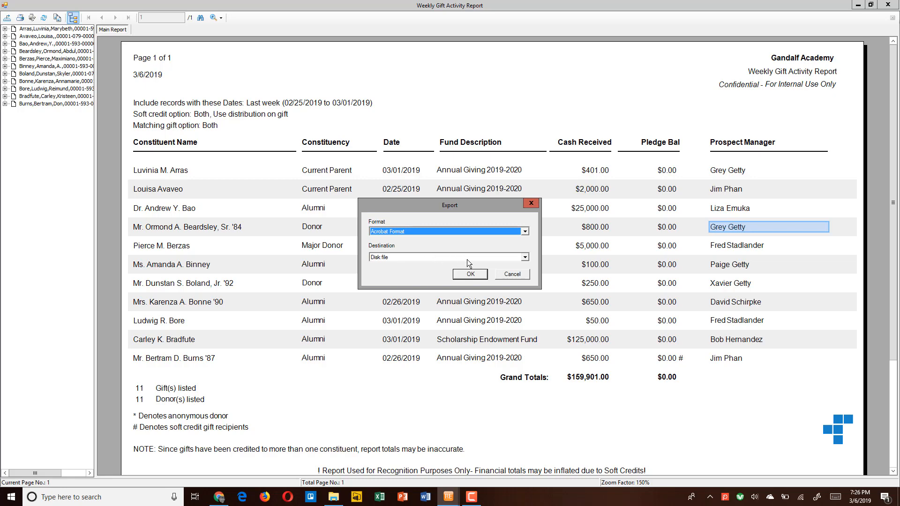
pyautogui.click(510, 274)
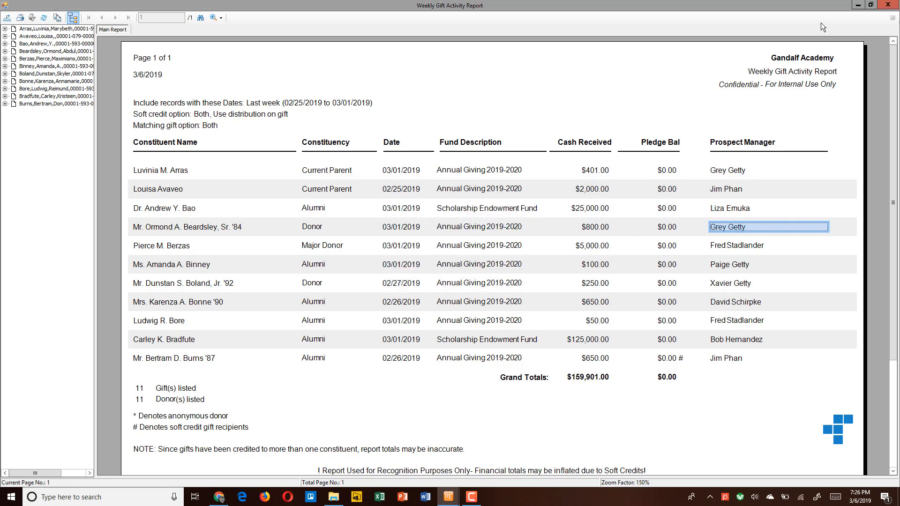
pyautogui.click(894, 7)
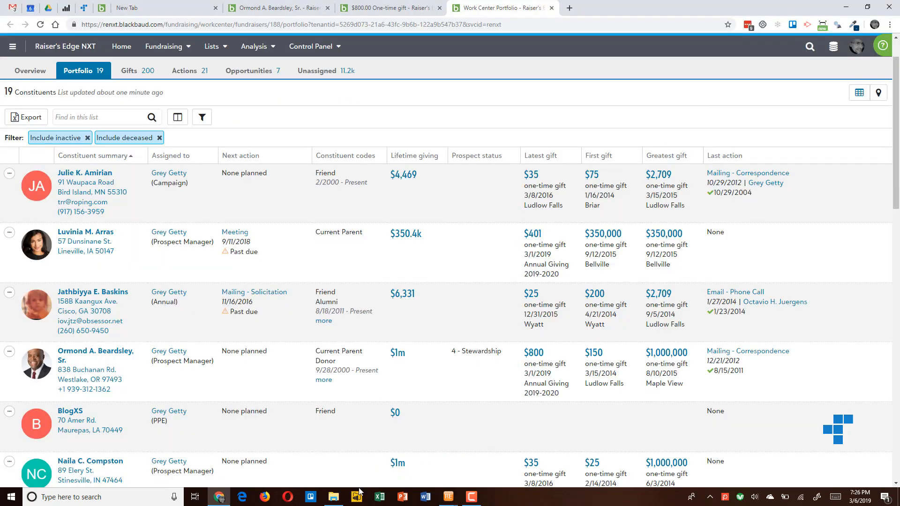
# Open Weekly Gift Activity Report - Custom RE NXT Links.pdf from the Desktop folder and follow the first constituent's name link
pyautogui.click(333, 497)
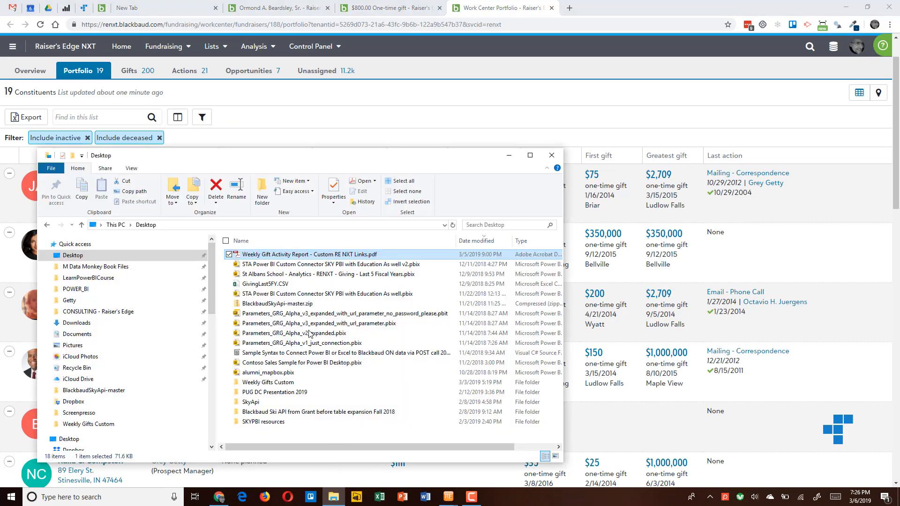
pyautogui.doubleClick(265, 255)
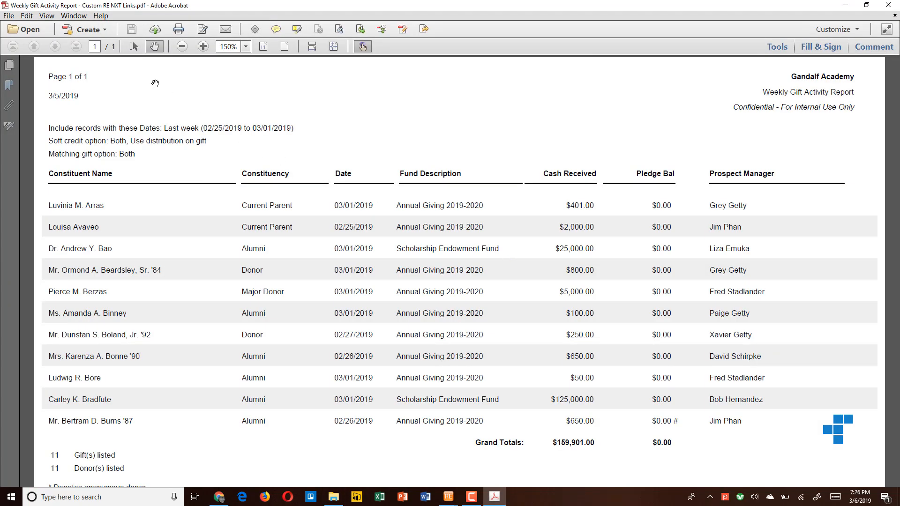
pyautogui.click(90, 209)
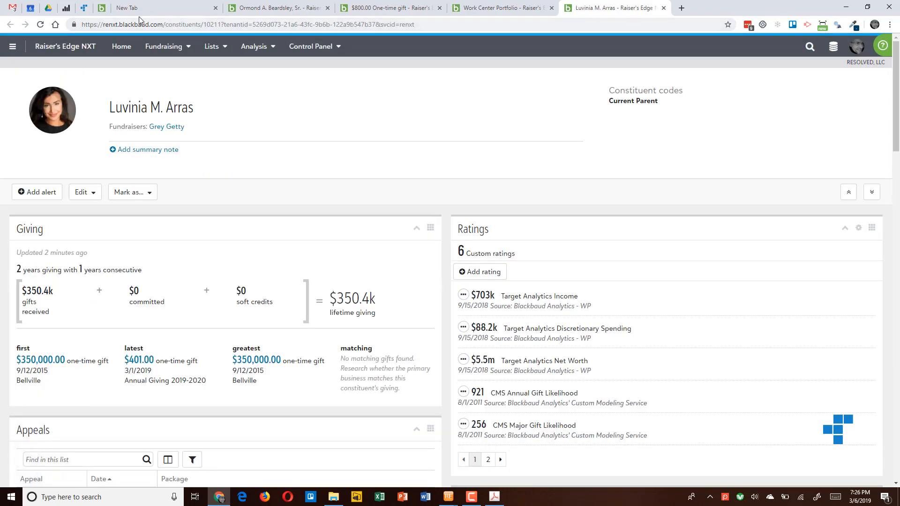
# From the PDF report, open the $401.00 gift record and the portfolio of the prospect manager for the $25,000.00 gift
pyautogui.click(498, 499)
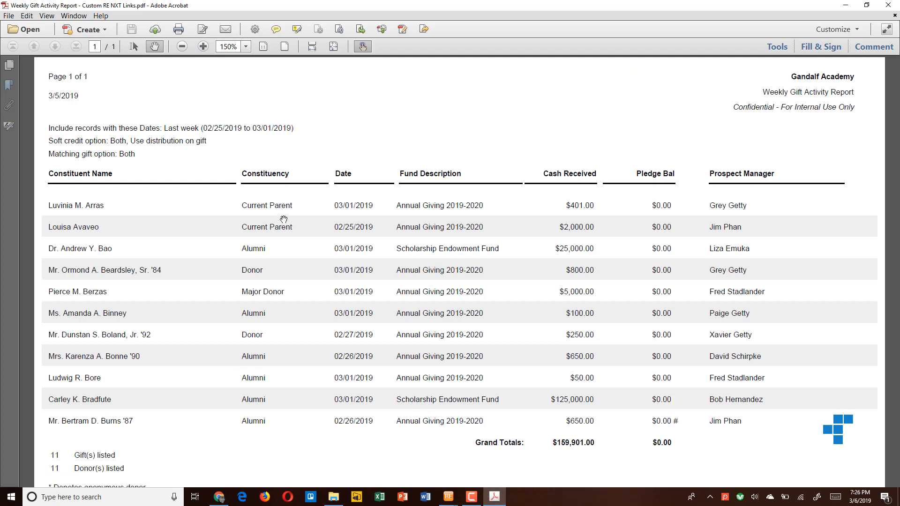
pyautogui.click(581, 209)
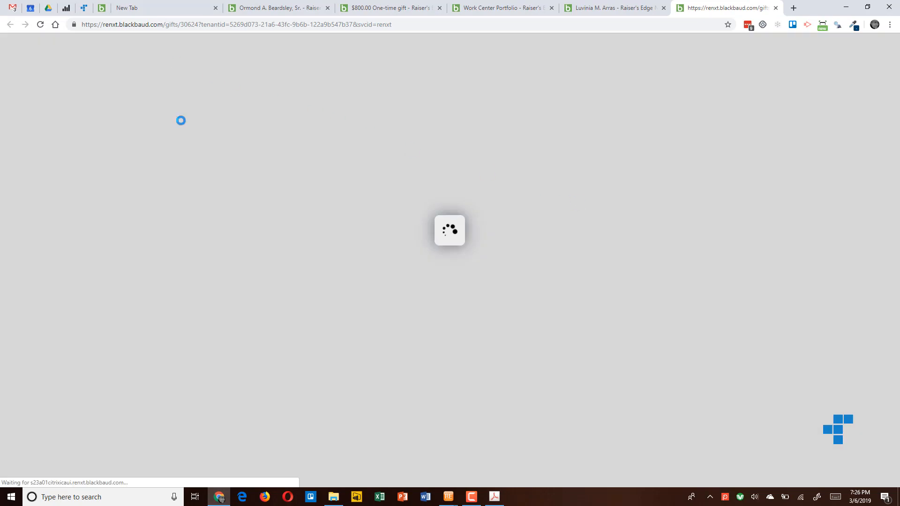
pyautogui.moveTo(494, 501)
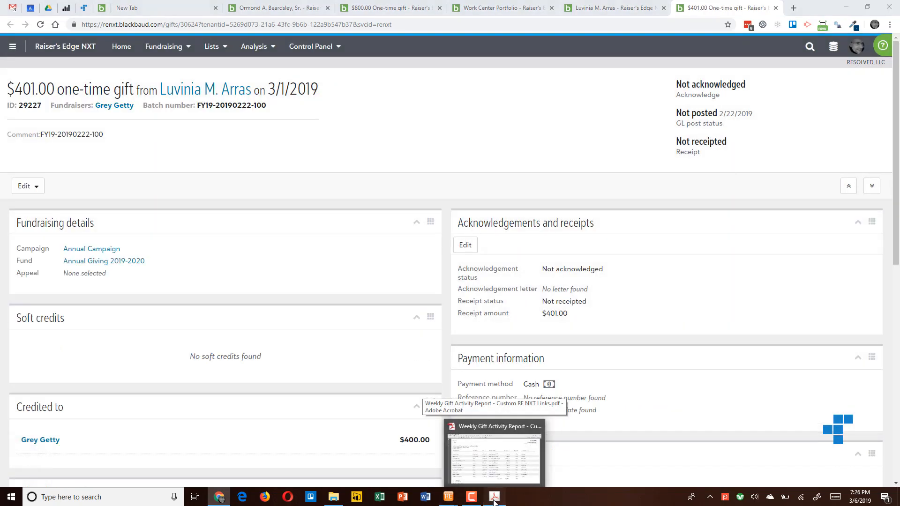
pyautogui.click(494, 501)
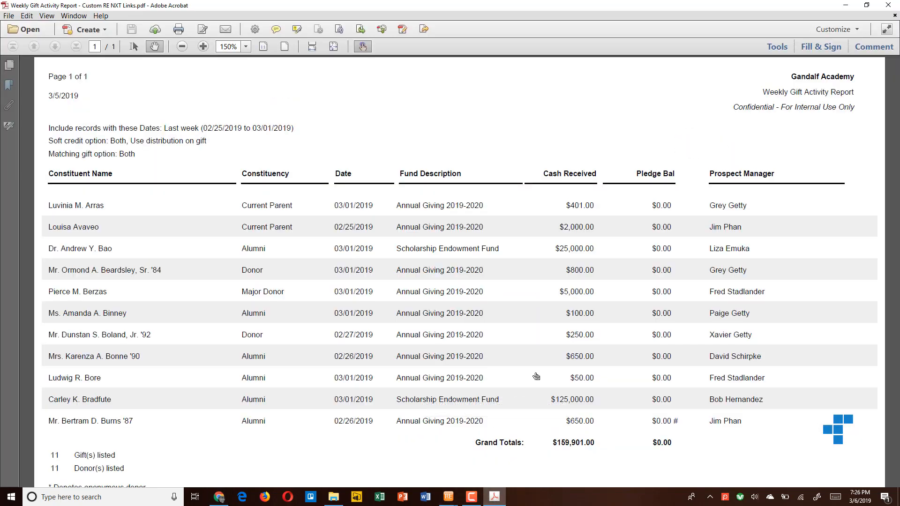
pyautogui.click(718, 254)
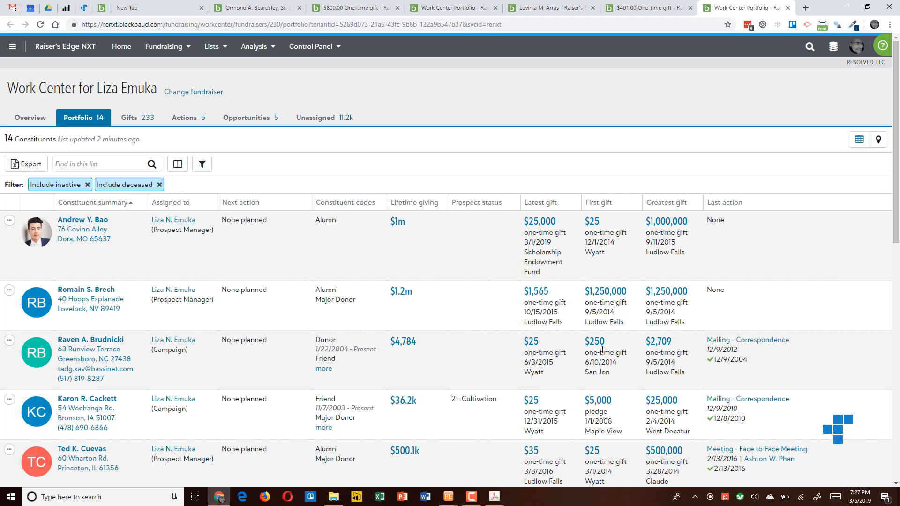
# Close the PDF report, switch to The Raiser's Edge, and close the Weekly Gift Activity Report setup window
pyautogui.click(494, 497)
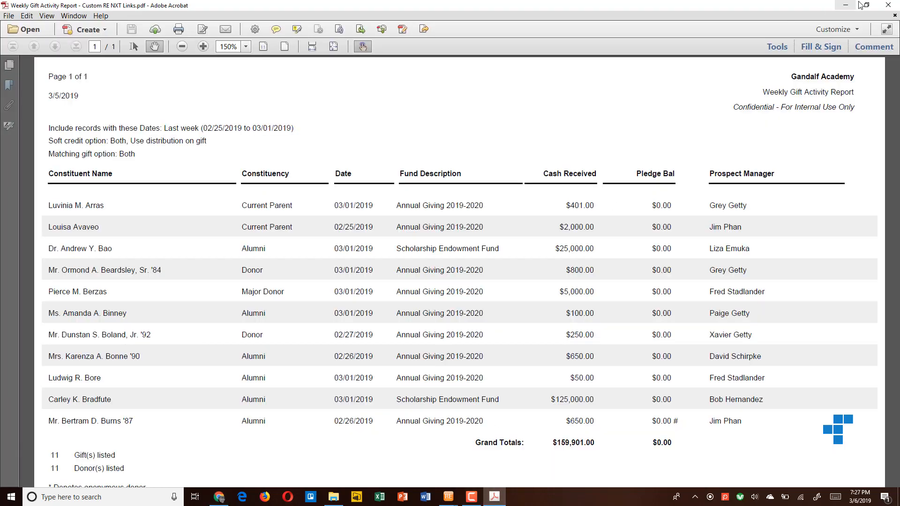
pyautogui.click(888, 5)
pyautogui.moveTo(451, 501)
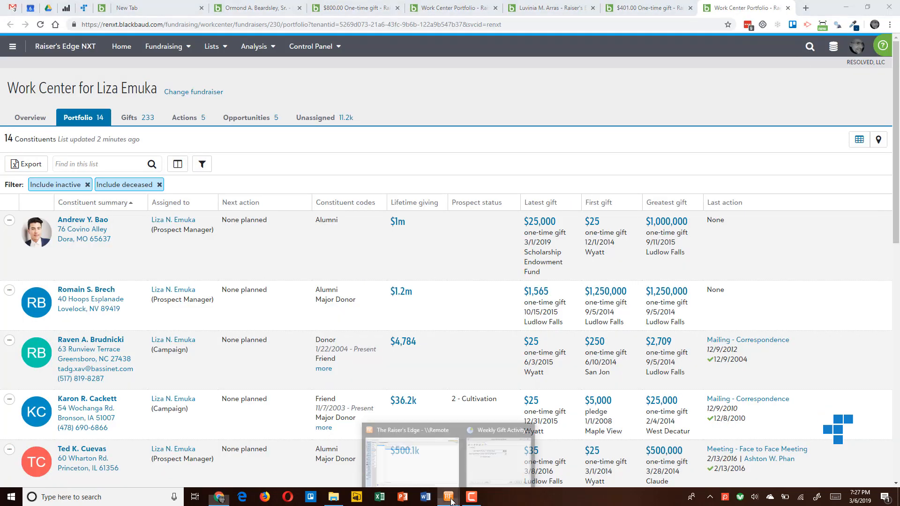
pyautogui.click(498, 456)
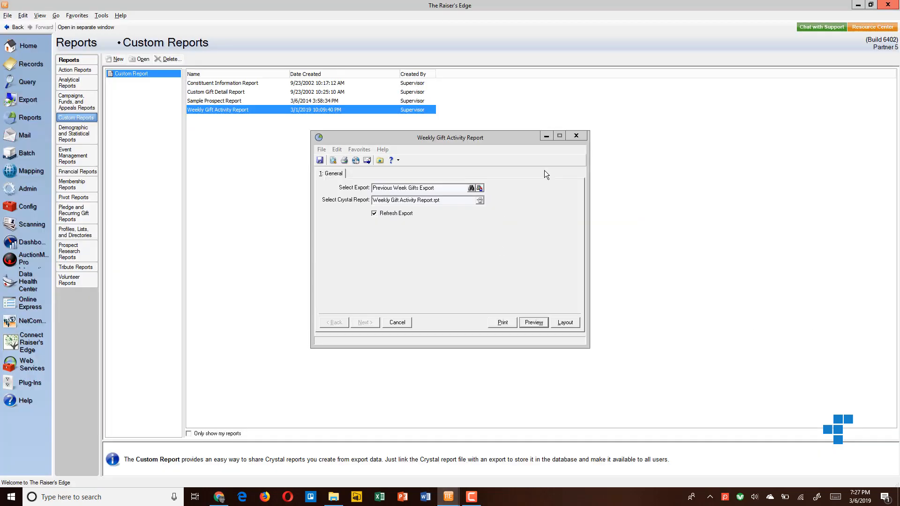
pyautogui.click(577, 136)
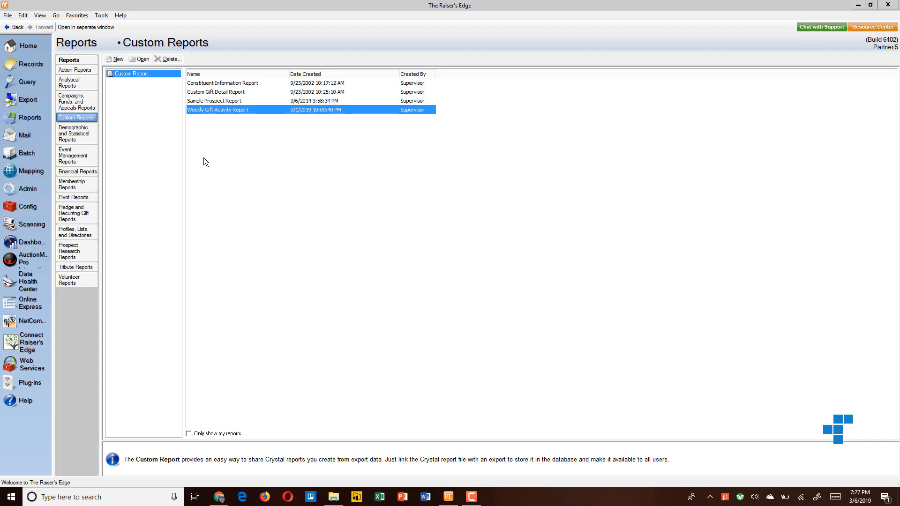
# View the saved queries in the General category
pyautogui.click(32, 82)
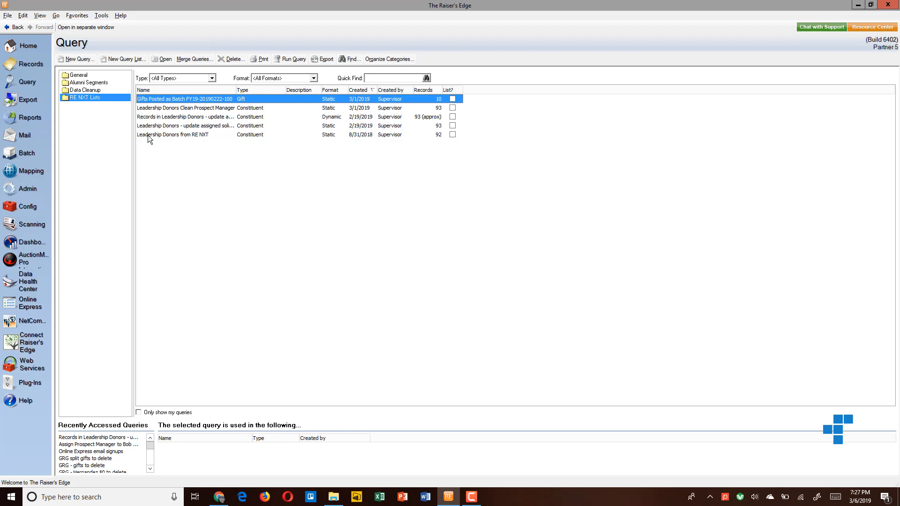
pyautogui.click(78, 77)
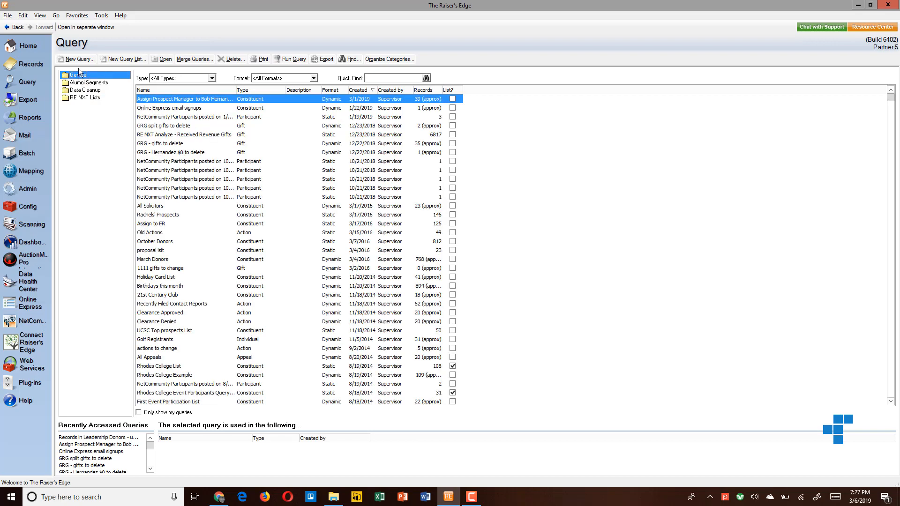
# Open the Previous Week Gifts Export and display its output fields, acknowledging the custom report notice
pyautogui.click(24, 100)
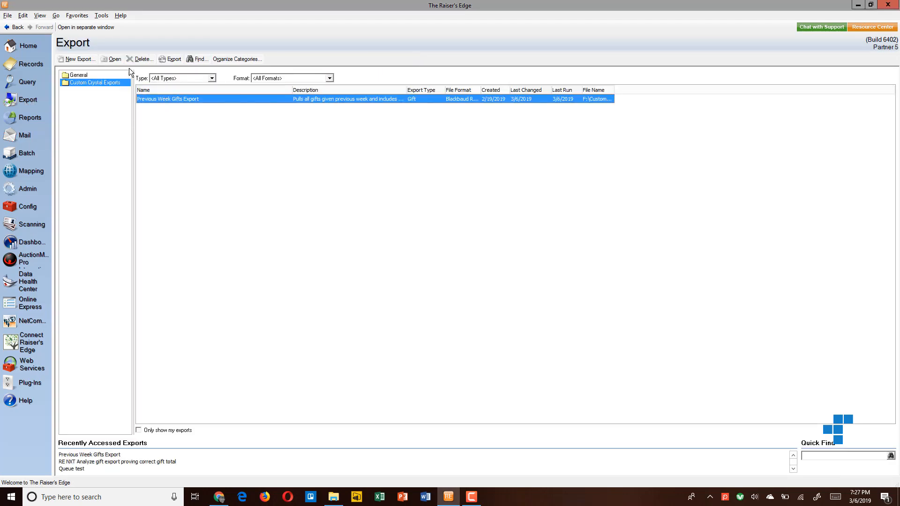
pyautogui.click(112, 59)
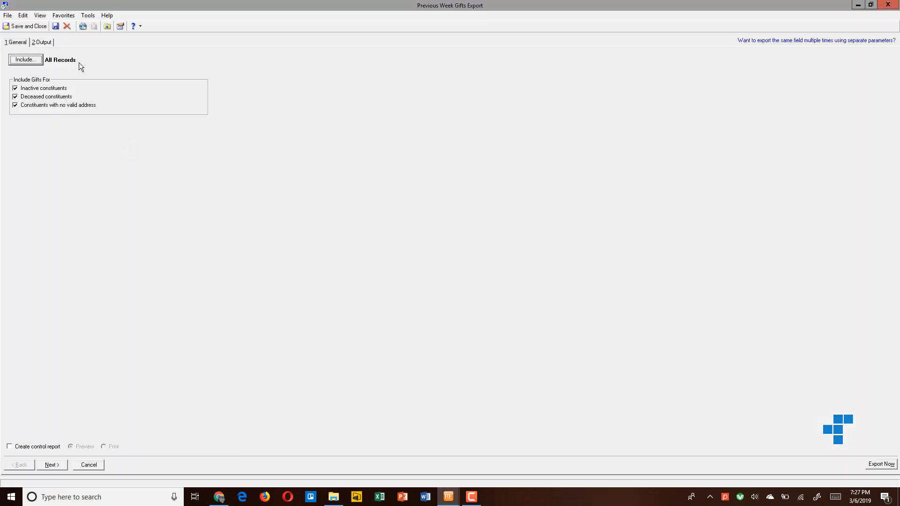
pyautogui.click(44, 42)
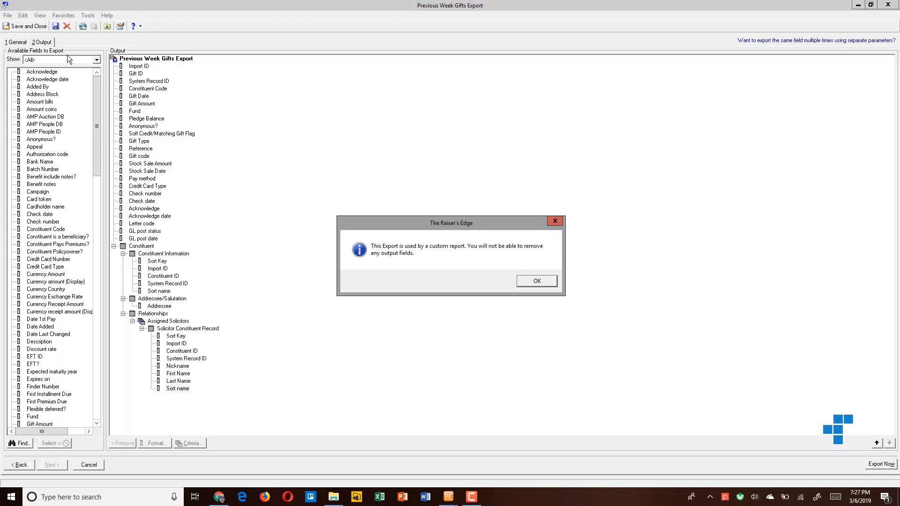
pyautogui.click(536, 280)
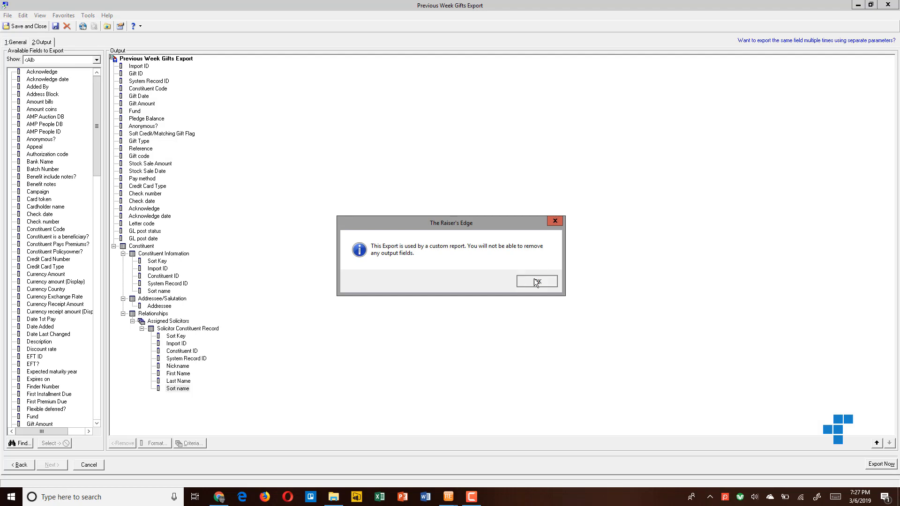
# Open the gift criteria for the Previous Week Gifts Export and review its general settings, filters and included gift types
pyautogui.click(146, 58)
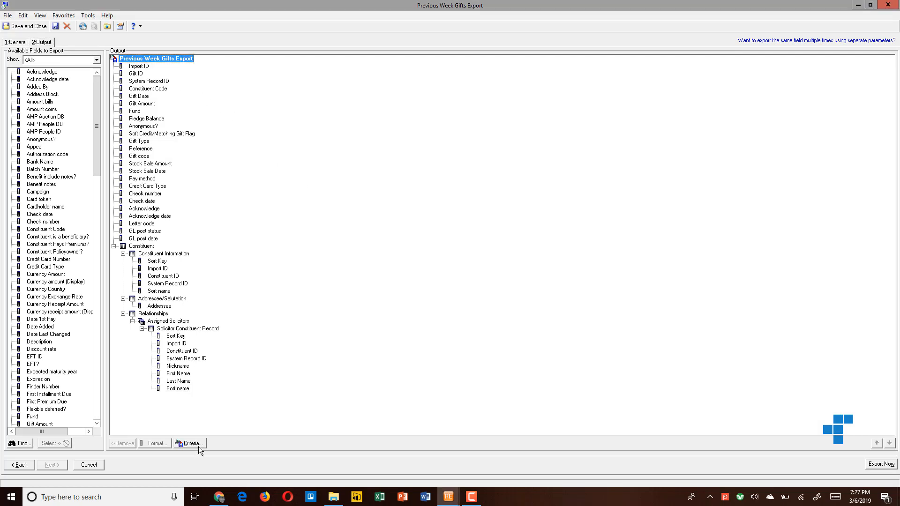
pyautogui.click(199, 445)
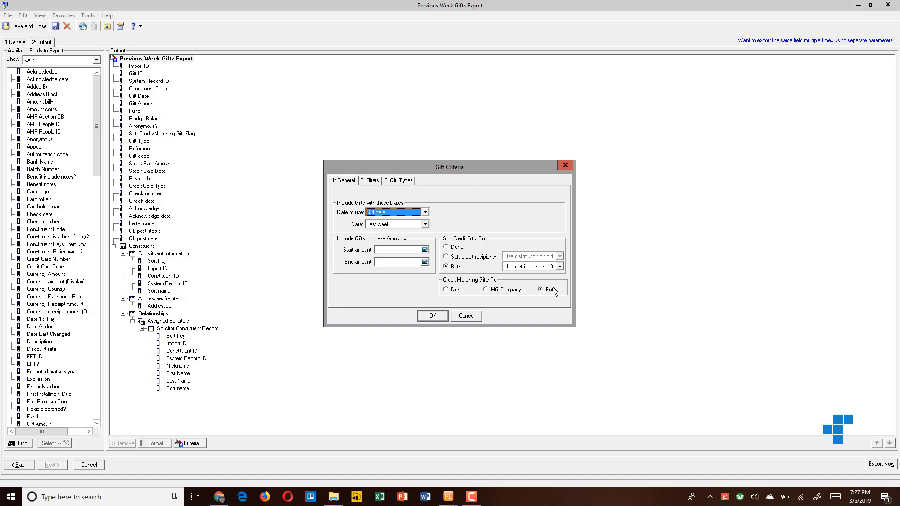
pyautogui.click(371, 183)
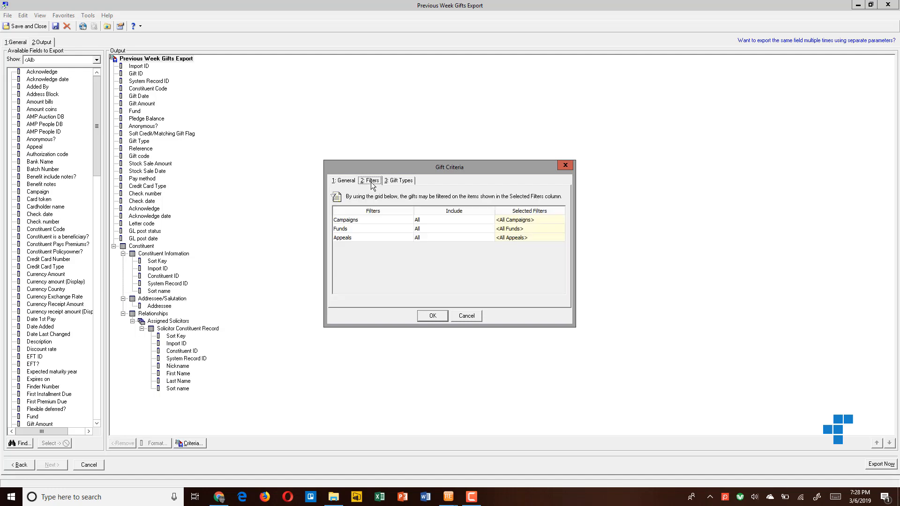
pyautogui.click(403, 181)
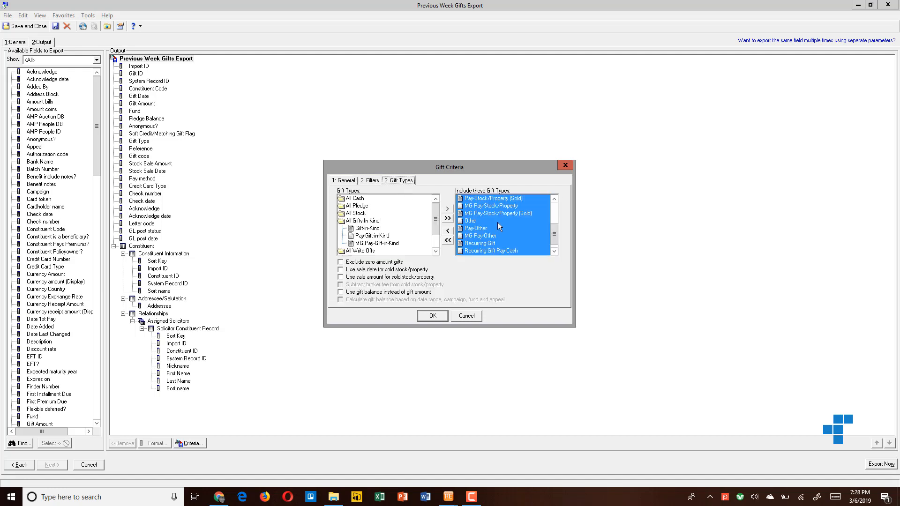
# Dismiss the gift criteria, check the destination file for the Previous Week Gifts Export, and cancel the export
pyautogui.click(477, 319)
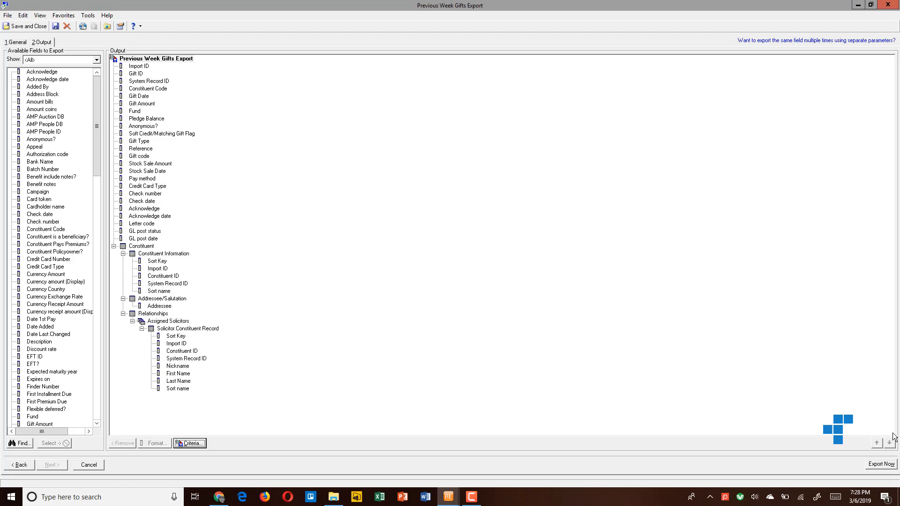
pyautogui.click(881, 464)
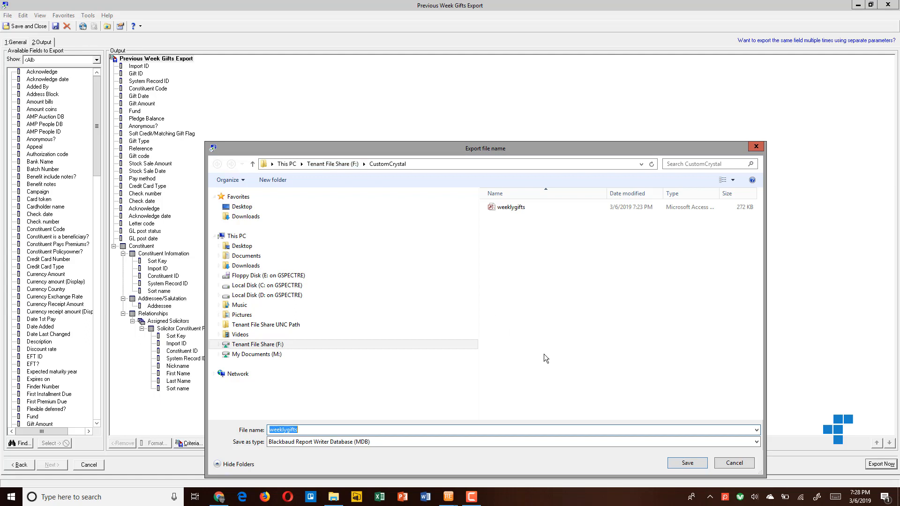
pyautogui.click(735, 463)
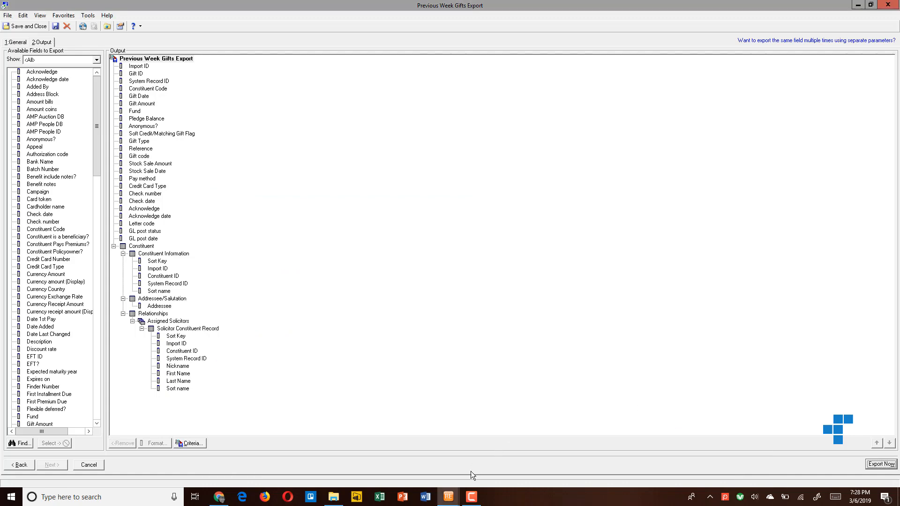
# Switch to Raiser's Edge NXT in Chrome and launch xNoteTimer in its compact view
pyautogui.click(219, 496)
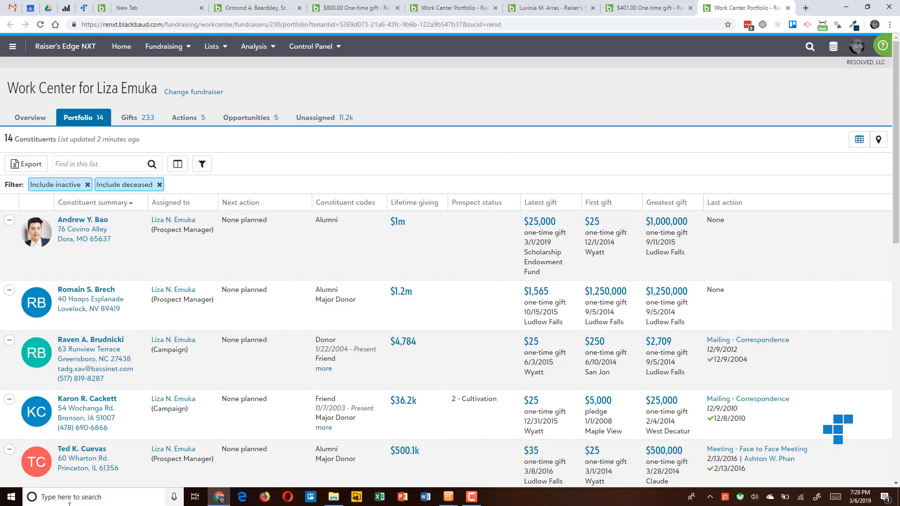
pyautogui.press('super')
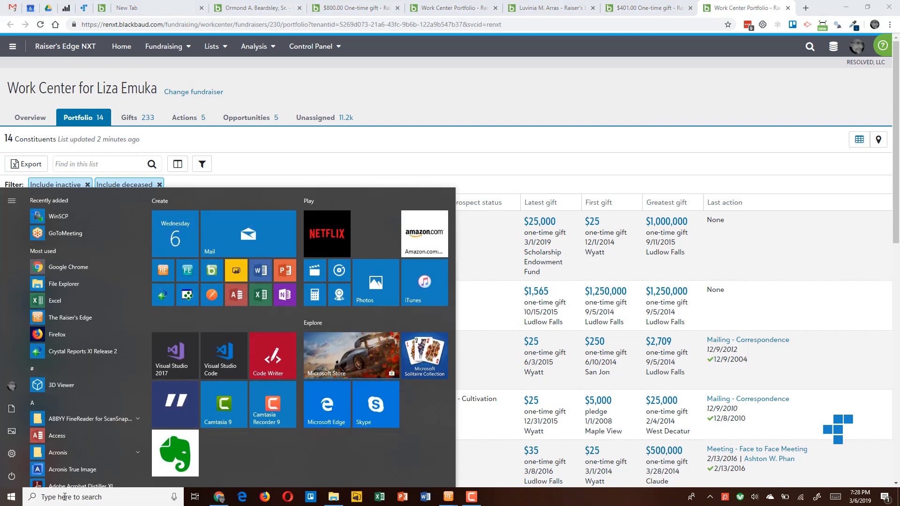
pyautogui.write('xno')
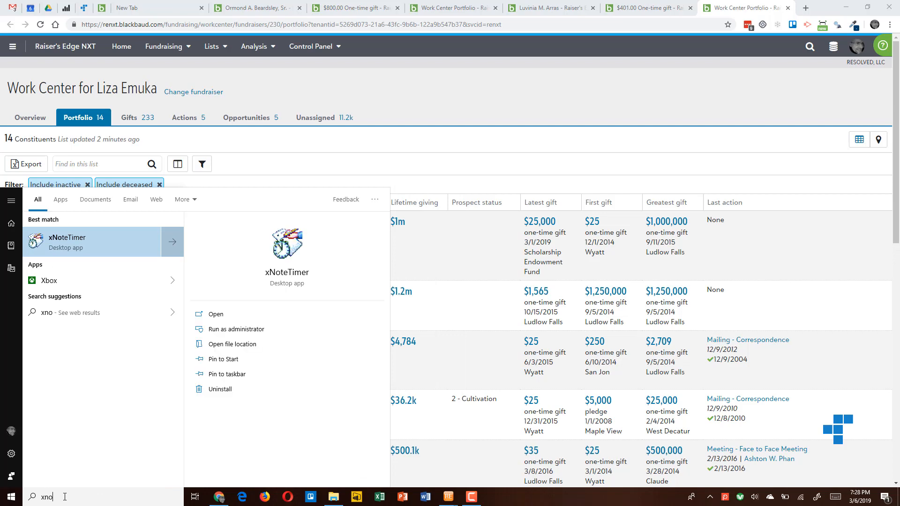
pyautogui.press('Return')
pyautogui.click(310, 256)
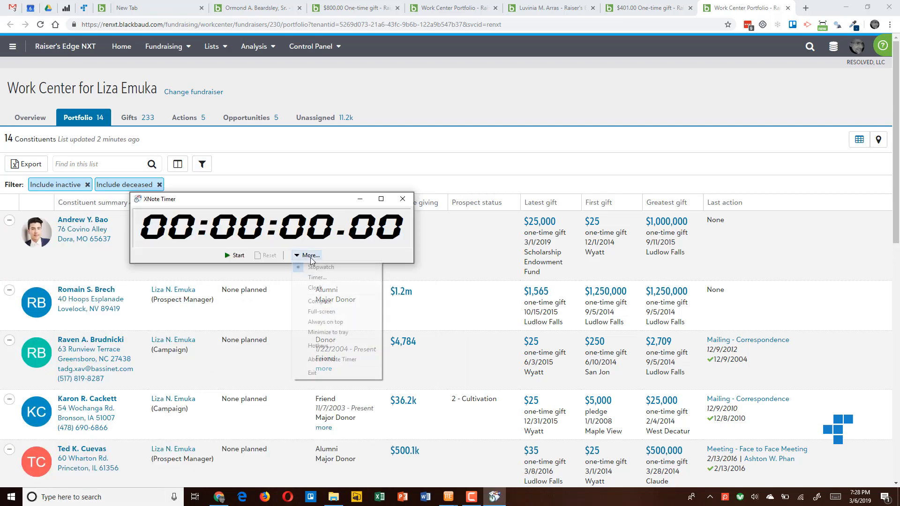
pyautogui.click(327, 302)
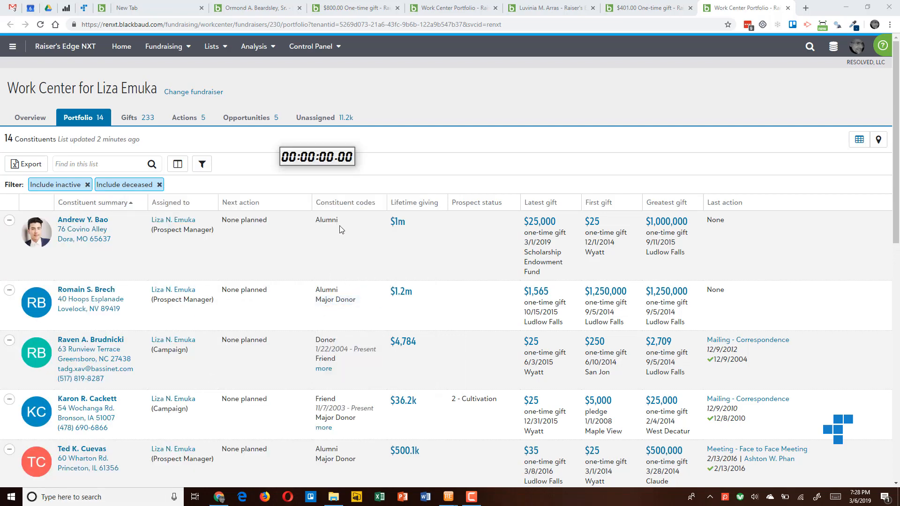
# Place the compact timer on the Raiser's Edge NXT navigation bar beside the search icon, keeping its existing options
pyautogui.rightClick(334, 158)
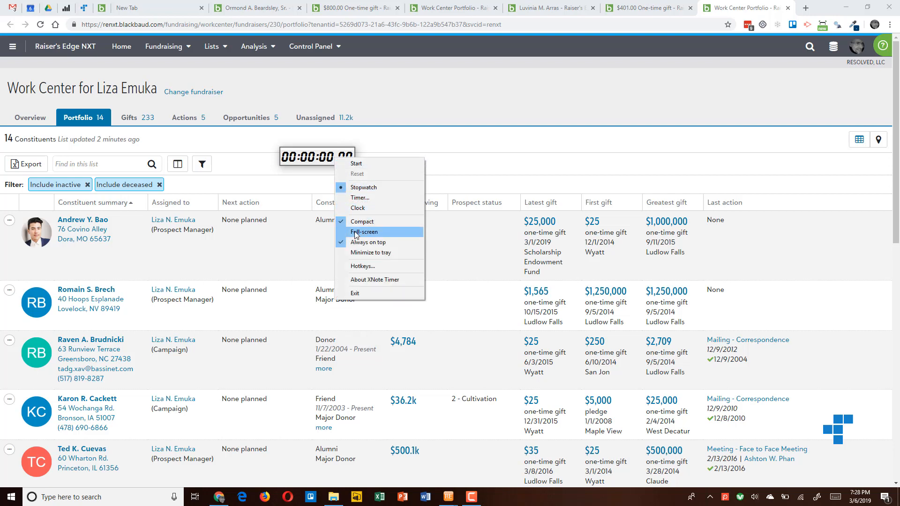
pyautogui.click(326, 159)
pyautogui.moveTo(327, 158); pyautogui.dragTo(752, 48)
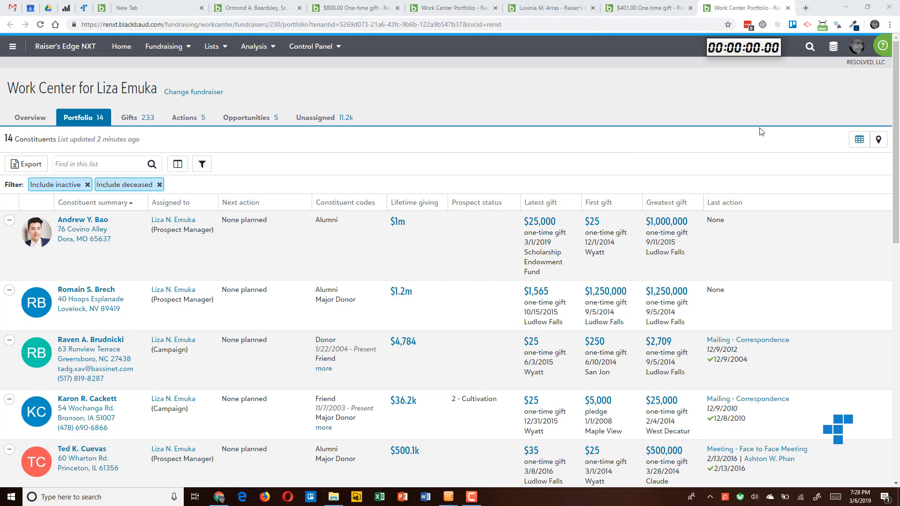
# Try timing the launch of the hosted files with the stopwatch, resetting it and closing the file window
pyautogui.click(832, 50)
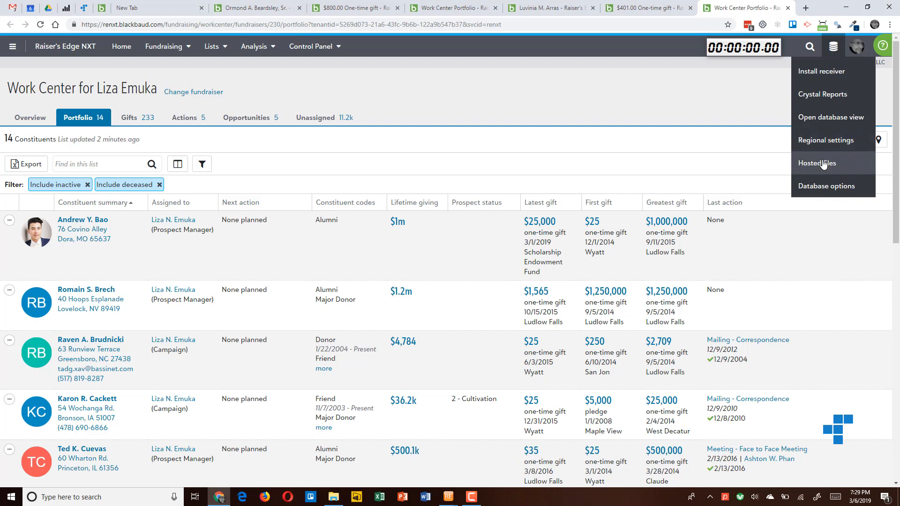
pyautogui.rightClick(756, 47)
pyautogui.click(773, 51)
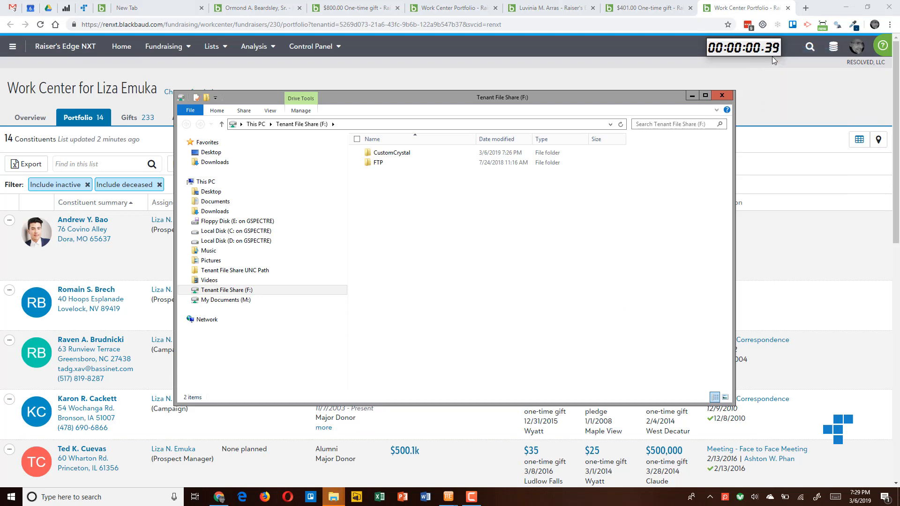
pyautogui.rightClick(761, 52)
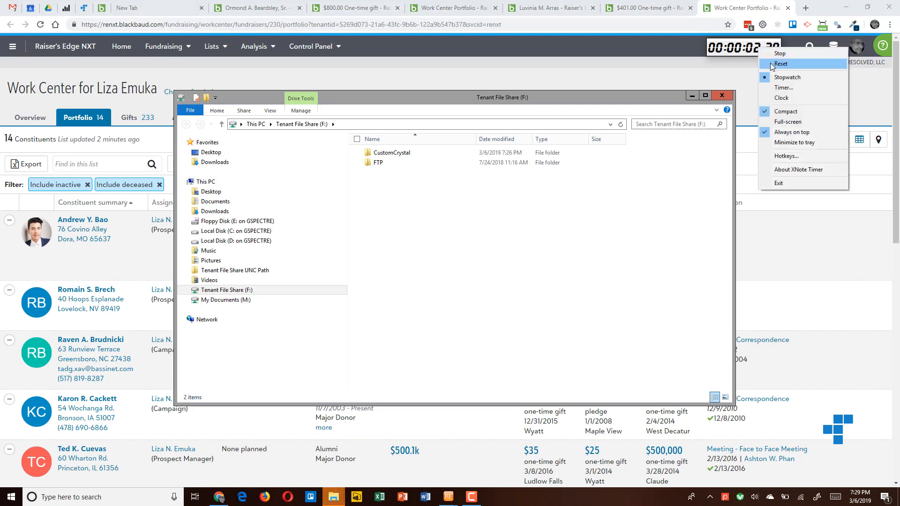
pyautogui.click(762, 56)
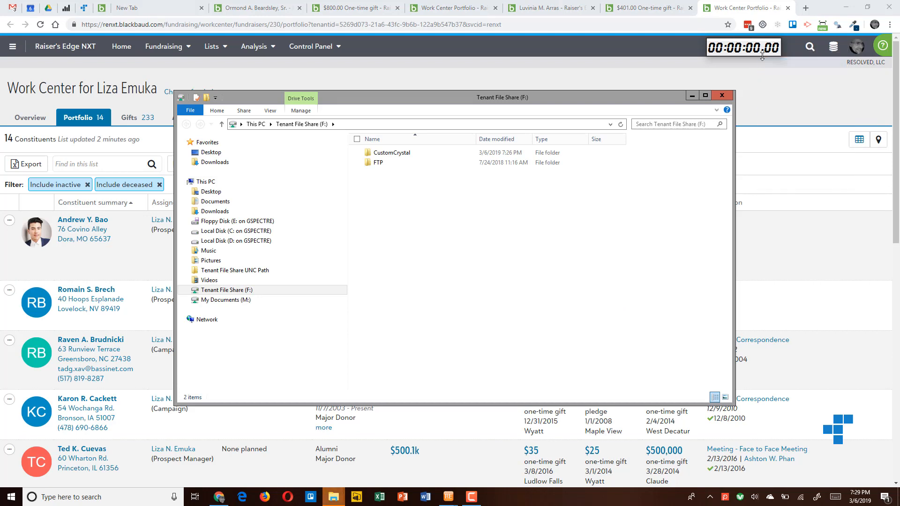
pyautogui.click(733, 99)
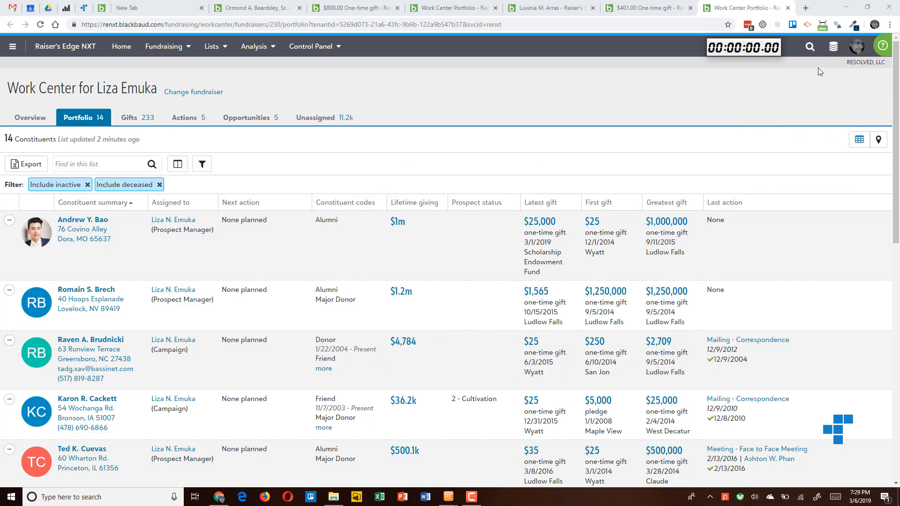
# Switch to The Raiser's Edge, close the Previous Week Gifts Export, and exit the program
pyautogui.click(833, 47)
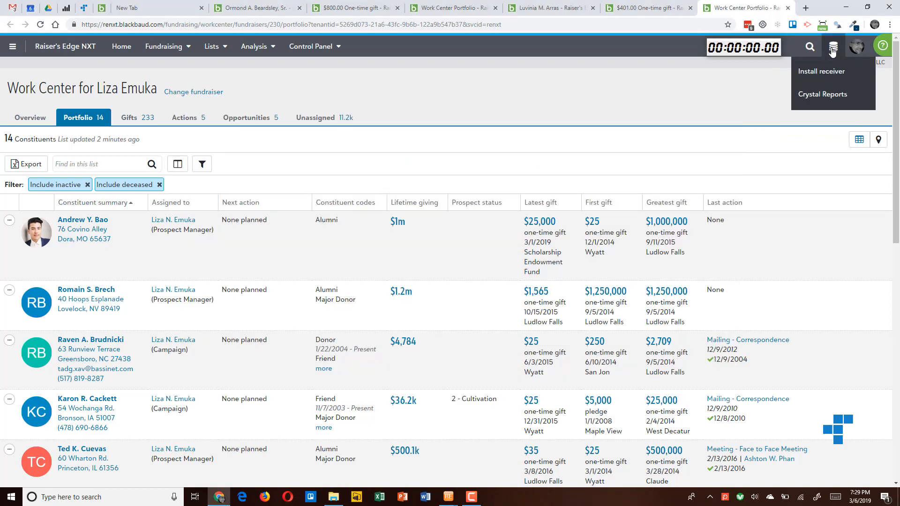
pyautogui.click(448, 497)
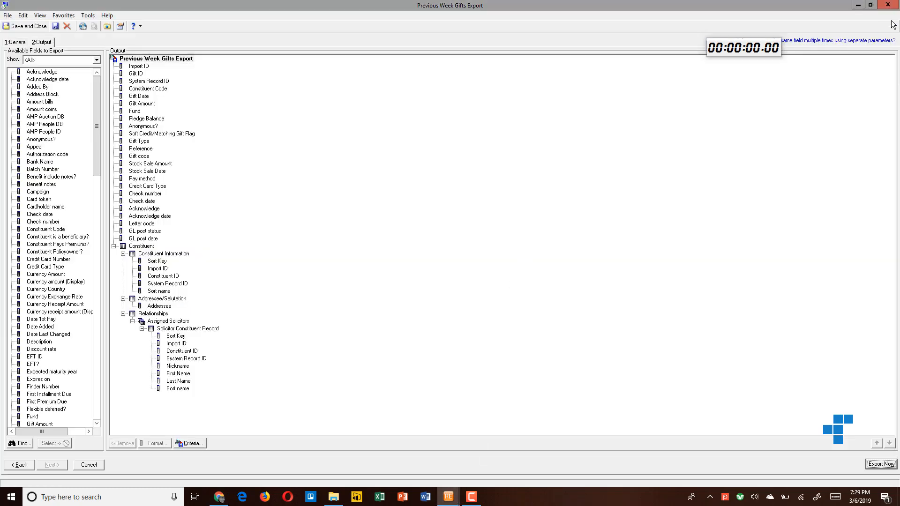
pyautogui.click(887, 5)
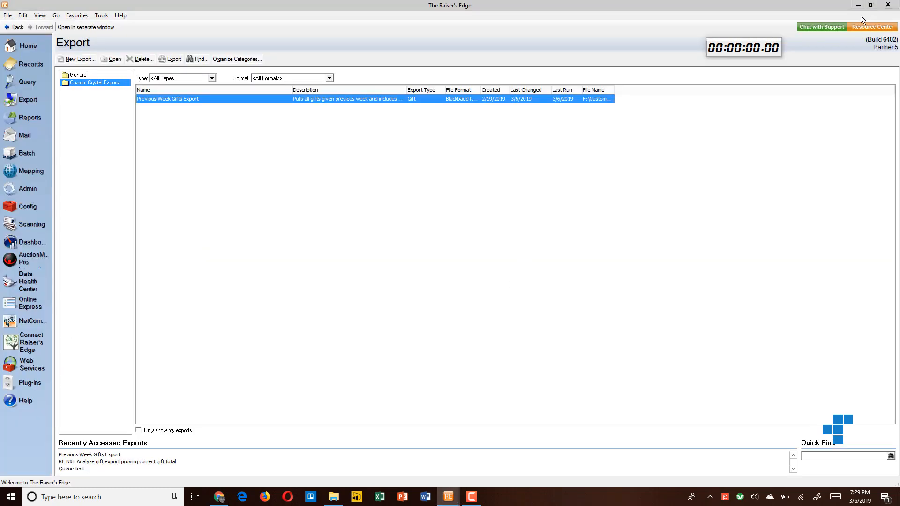
pyautogui.click(9, 15)
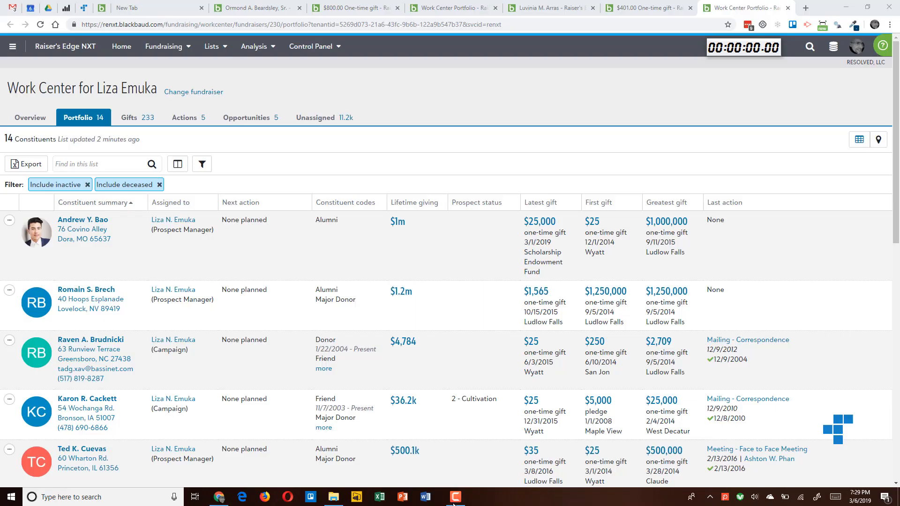
# Open the database view from Raiser's Edge NXT and time its launch with the stopwatch
pyautogui.click(833, 48)
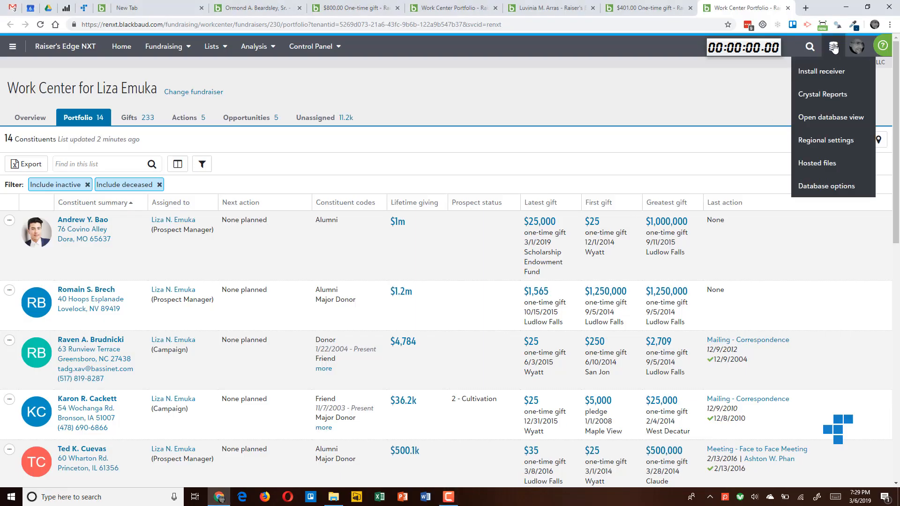
pyautogui.rightClick(758, 51)
pyautogui.click(765, 55)
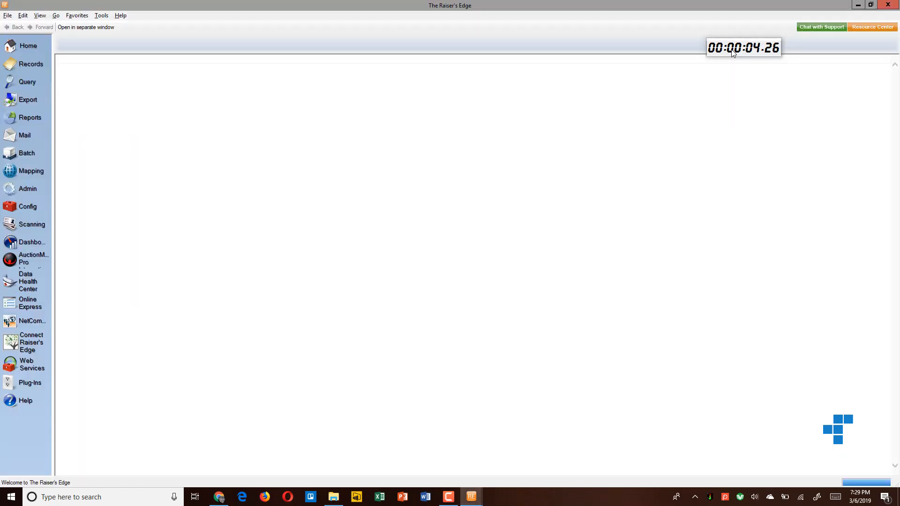
pyautogui.rightClick(733, 52)
pyautogui.click(738, 54)
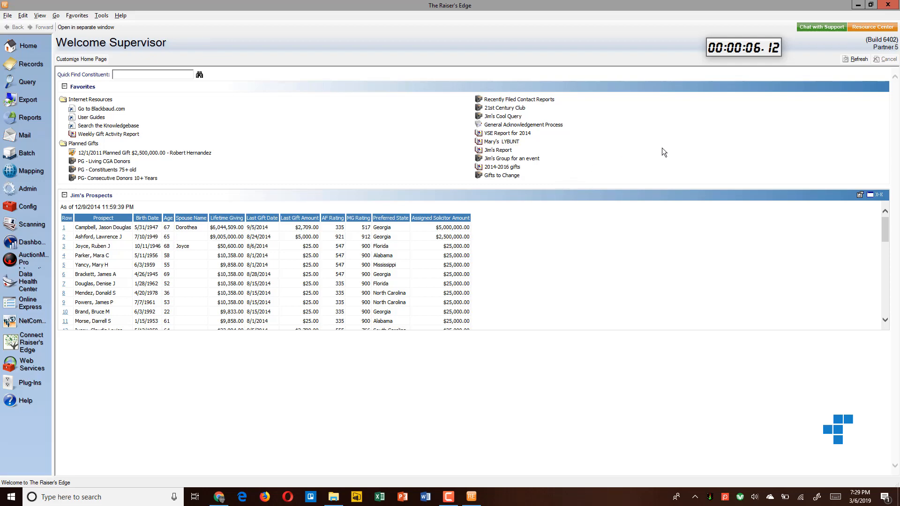
# Open the first recently accessed constituent record, review its biographical, address, salutation, relationship, appeal and gift details, and close it
pyautogui.click(32, 64)
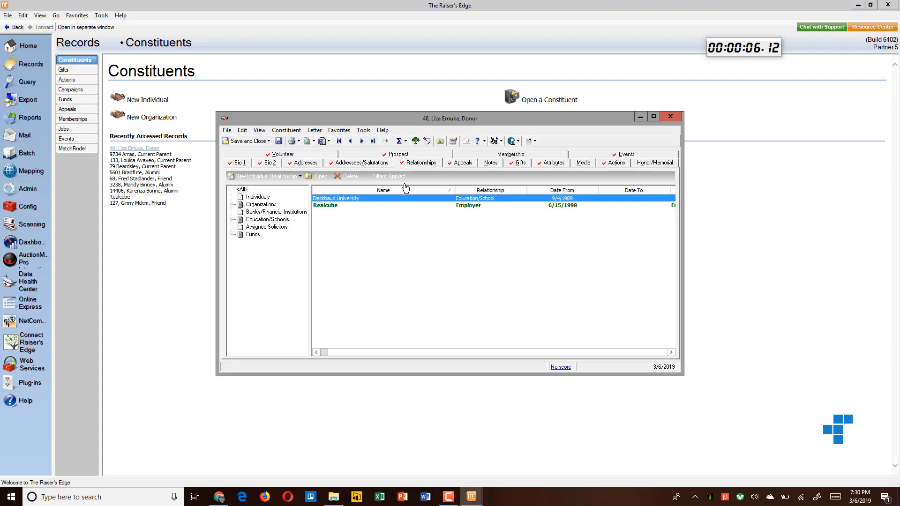
pyautogui.click(263, 164)
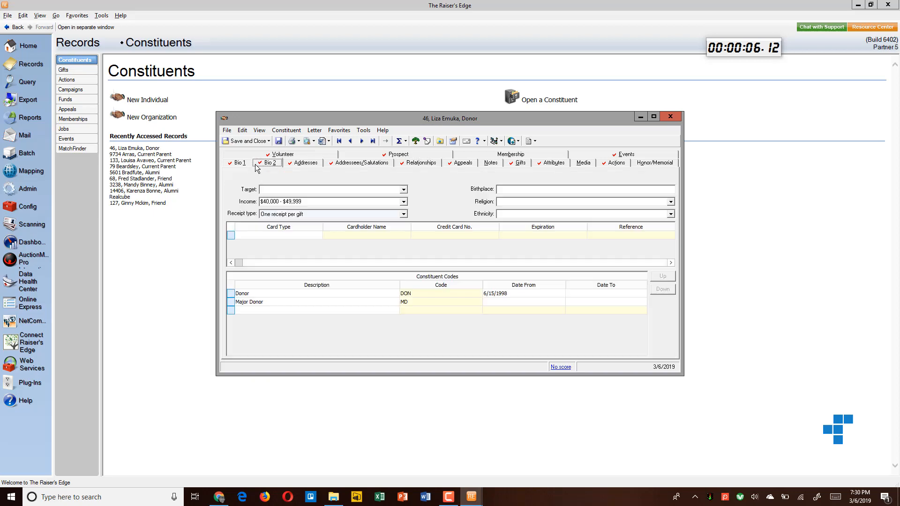
pyautogui.click(243, 165)
pyautogui.click(302, 163)
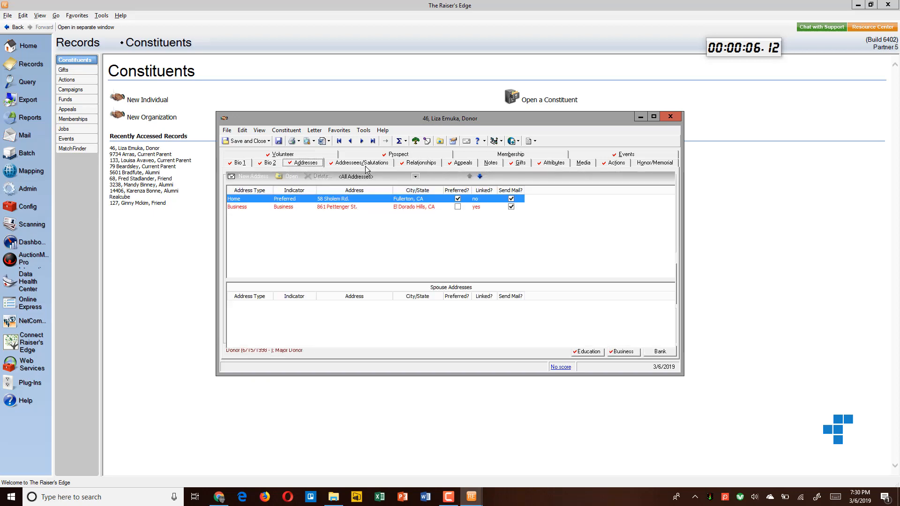
pyautogui.click(368, 163)
pyautogui.click(420, 163)
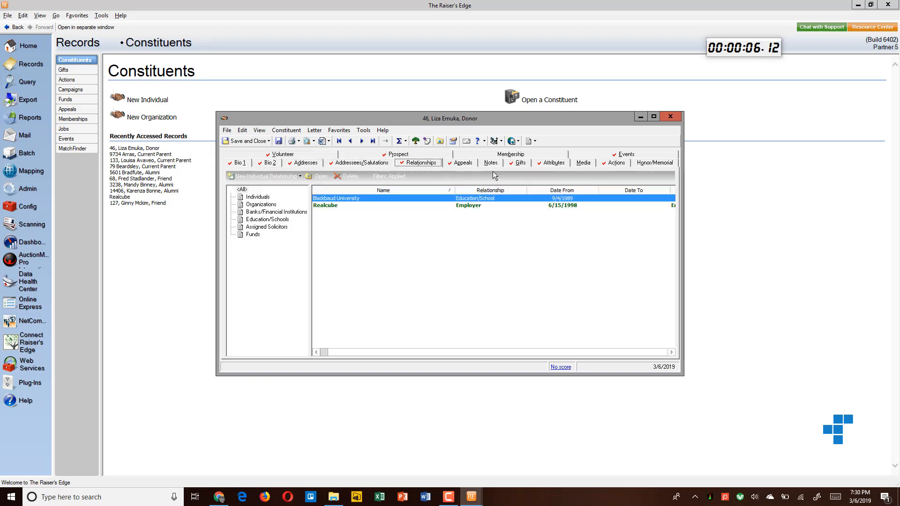
pyautogui.click(464, 163)
pyautogui.click(519, 163)
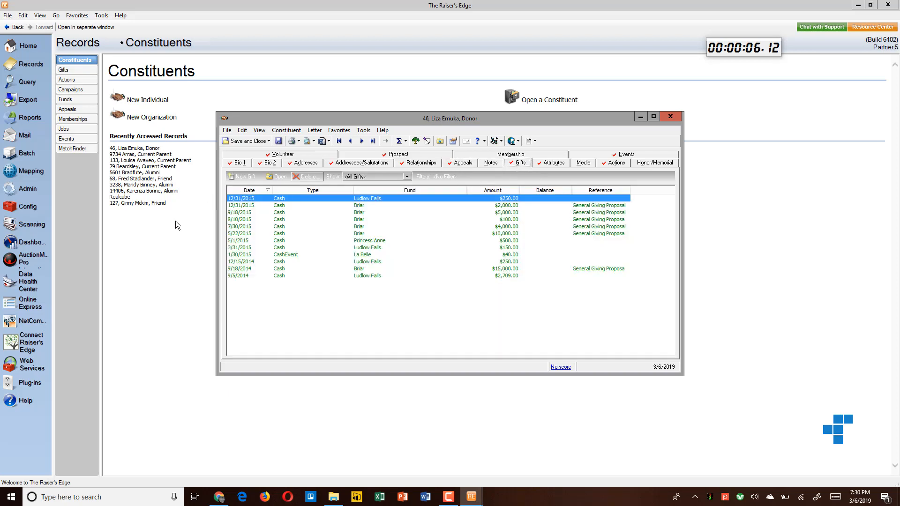
pyautogui.click(239, 163)
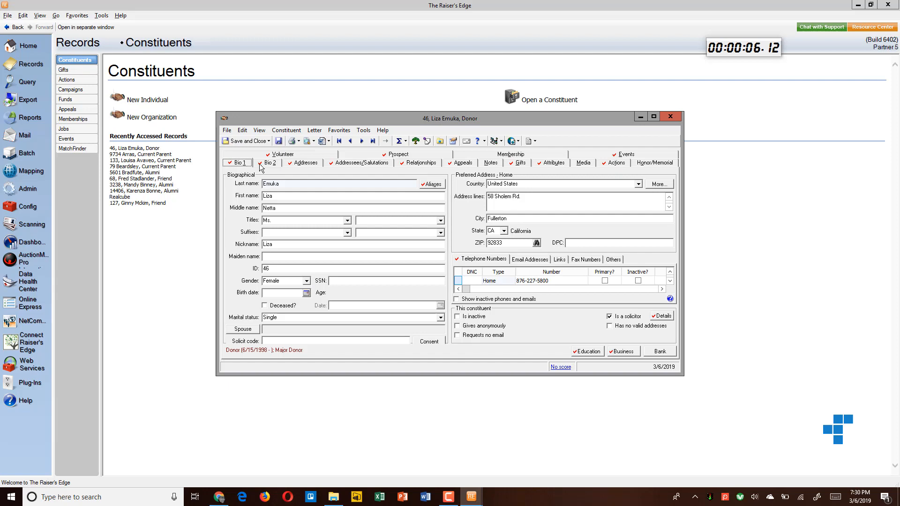
pyautogui.click(671, 117)
# Reset the stopwatch and exit XNote Timer
pyautogui.rightClick(743, 50)
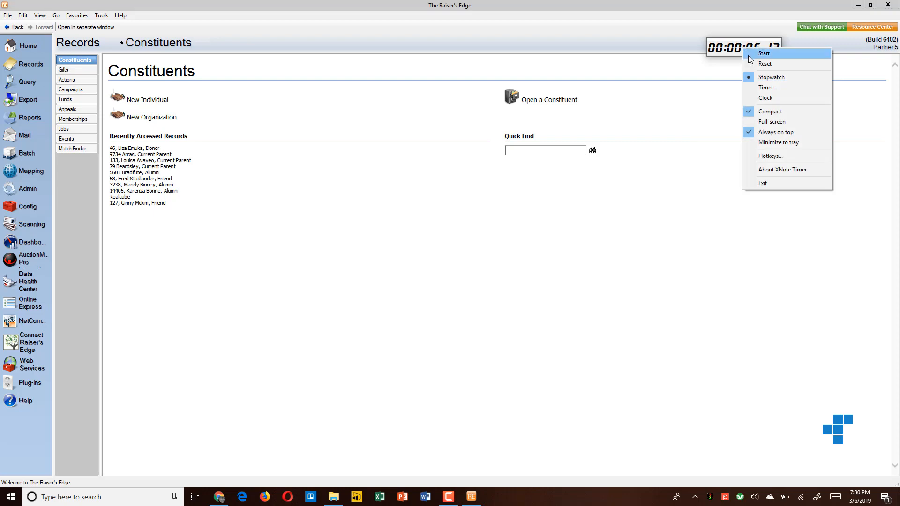
pyautogui.click(764, 64)
pyautogui.rightClick(746, 52)
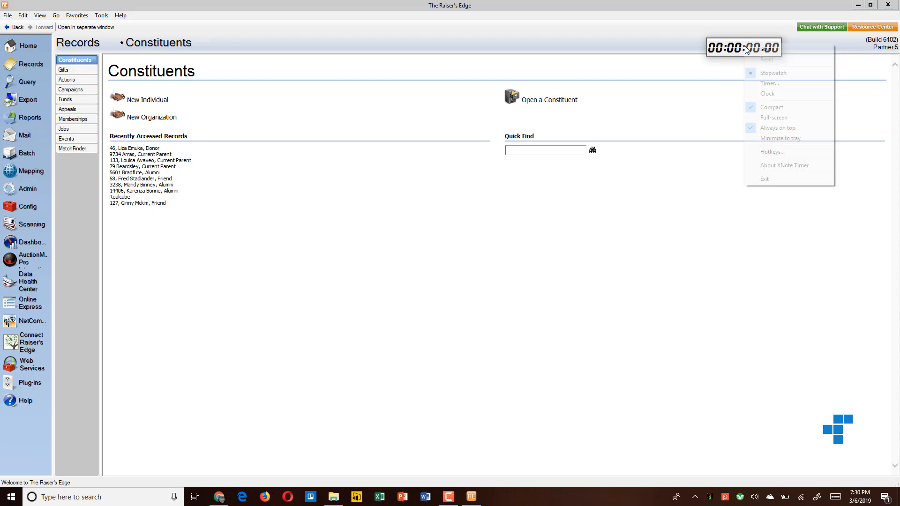
pyautogui.click(762, 183)
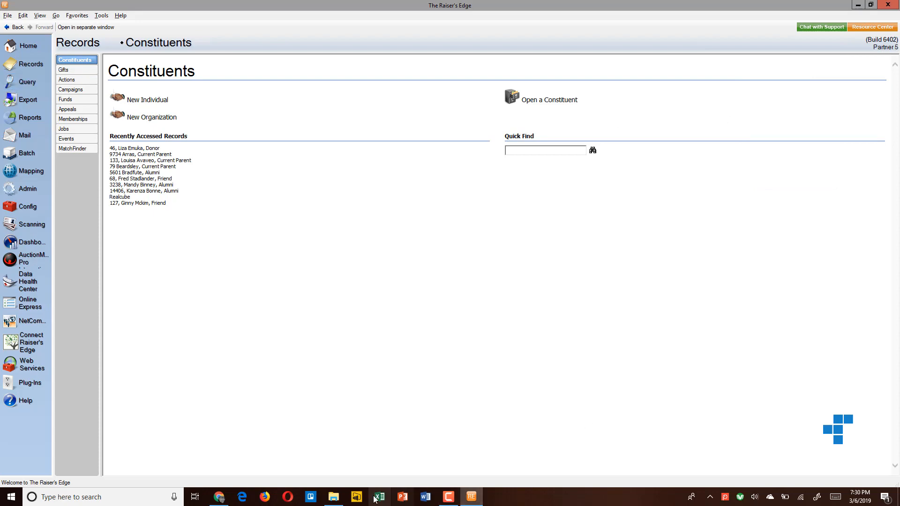
# Switch to Raiser's Edge NXT in Chrome and launch Crystal Reports from its database view options
pyautogui.click(219, 496)
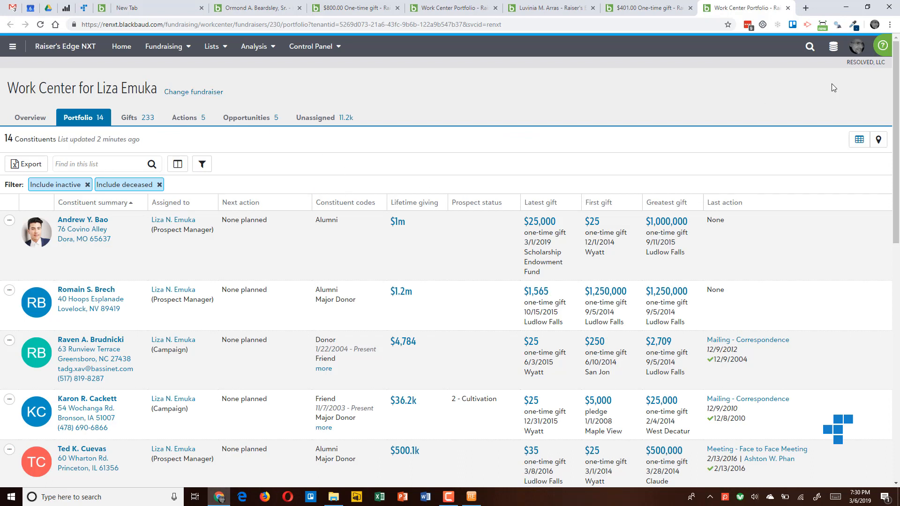
pyautogui.click(833, 47)
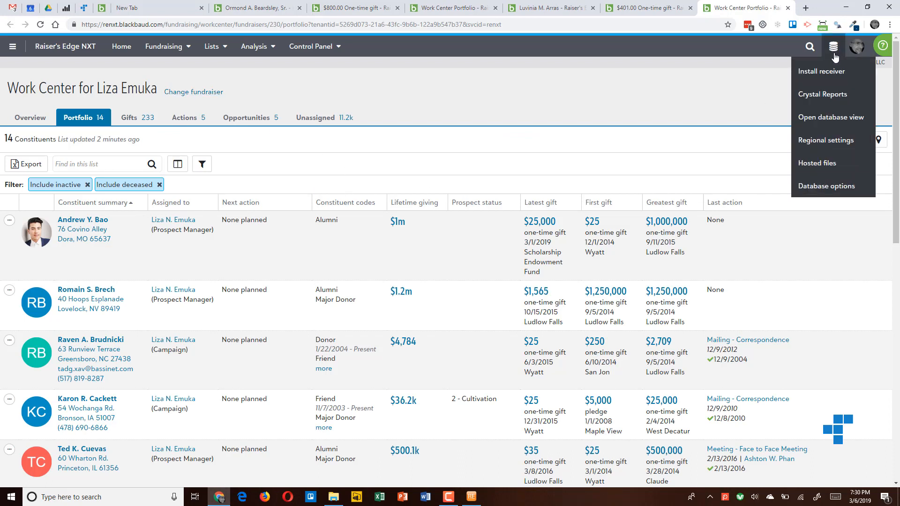
pyautogui.click(830, 99)
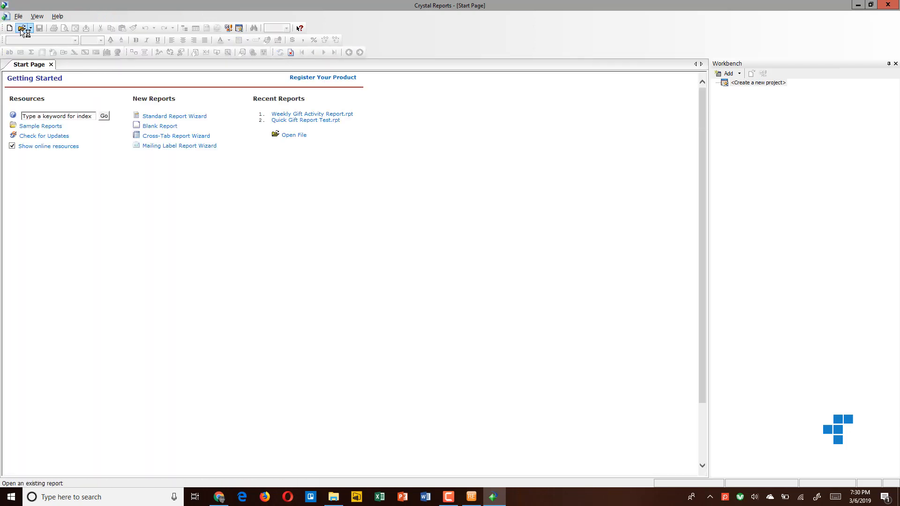
# Open the existing Weekly Gift Activity Report, accept the version notice, and display its design at 150%
pyautogui.click(21, 29)
pyautogui.doubleClick(416, 217)
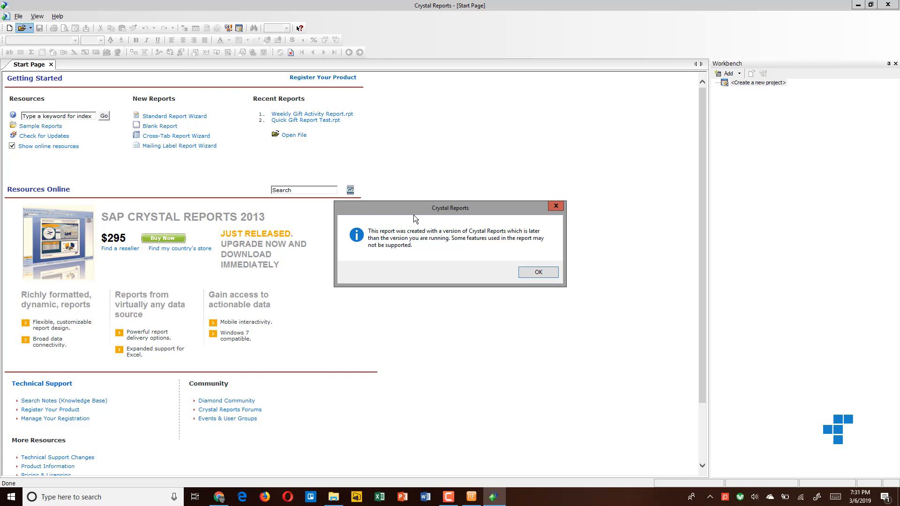
pyautogui.click(530, 272)
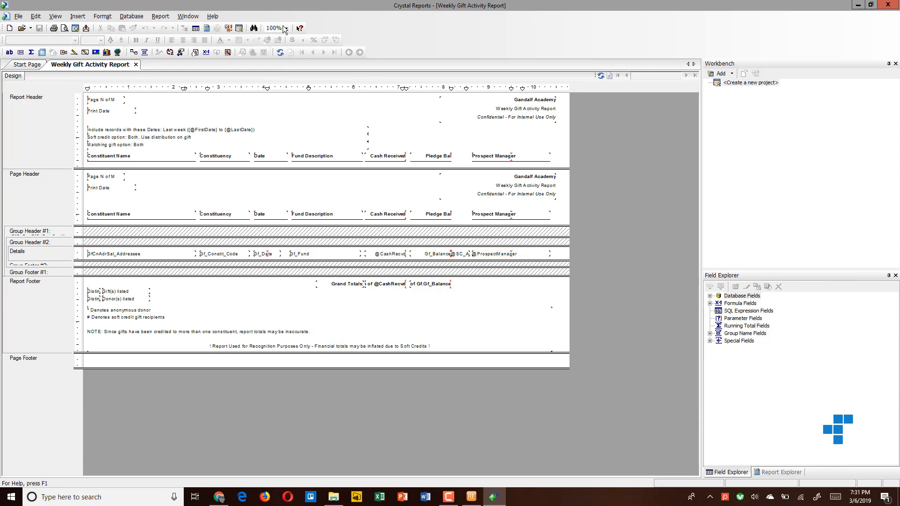
pyautogui.click(287, 28)
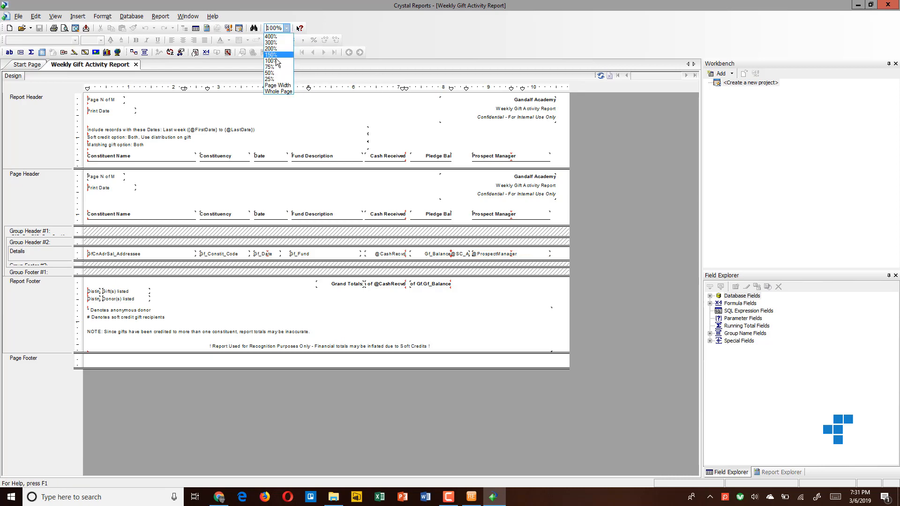
pyautogui.click(280, 62)
pyautogui.click(287, 28)
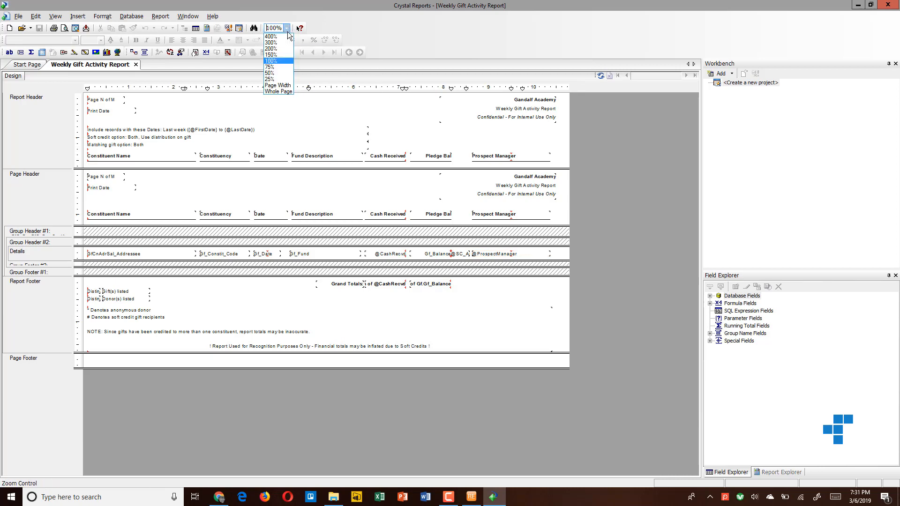
pyautogui.click(280, 54)
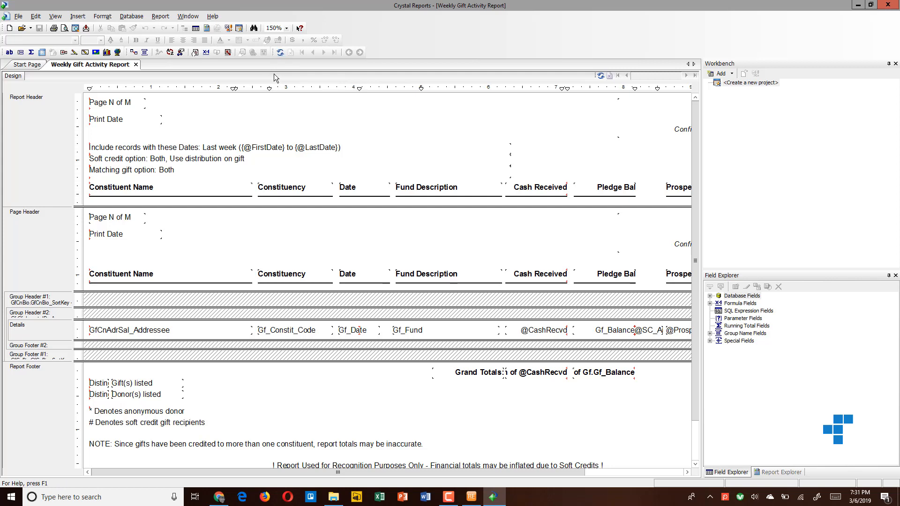
# Create a new blank report and connect it to the weeklygifts database file in the CustomCrystal folder
pyautogui.click(18, 17)
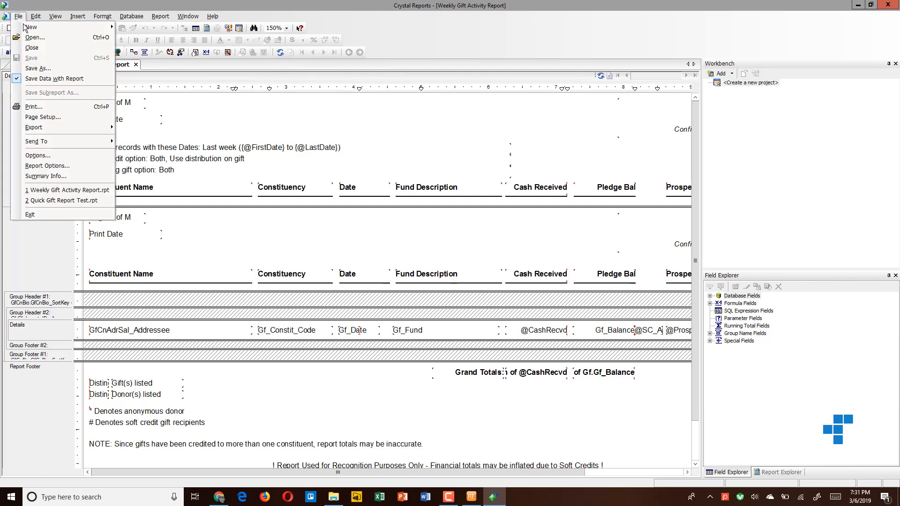
pyautogui.moveTo(33, 28)
pyautogui.click(137, 38)
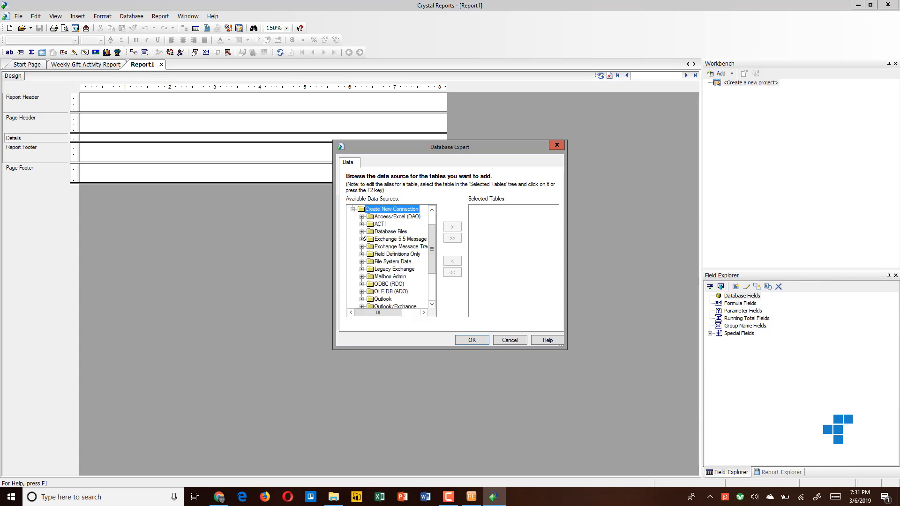
pyautogui.click(362, 232)
pyautogui.click(410, 217)
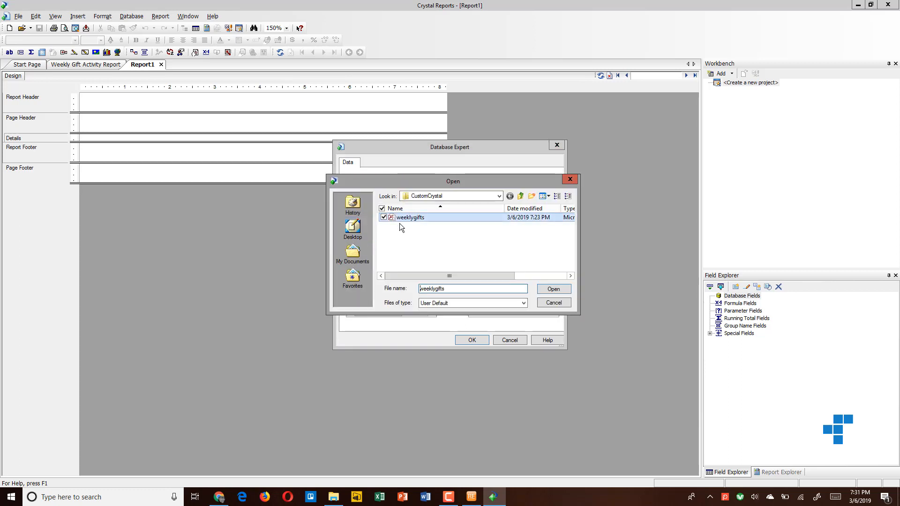
pyautogui.click(554, 289)
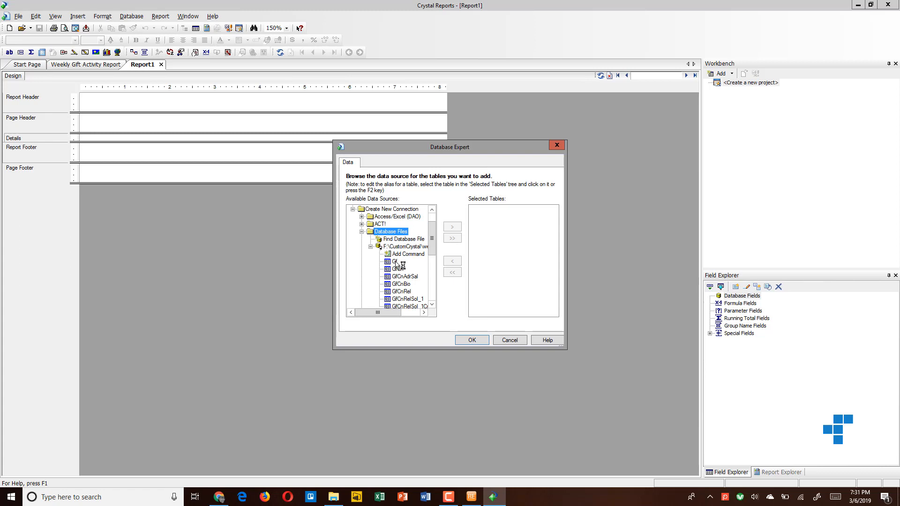
# Add all the weeklygifts tables, from Gf through GfCnRelSol_1Cn, to the report's selected tables
pyautogui.click(396, 262)
pyautogui.moveTo(431, 245)
pyautogui.mouseDown()
pyautogui.moveTo(431, 283)
pyautogui.moveTo(435, 248)
pyautogui.mouseUp()
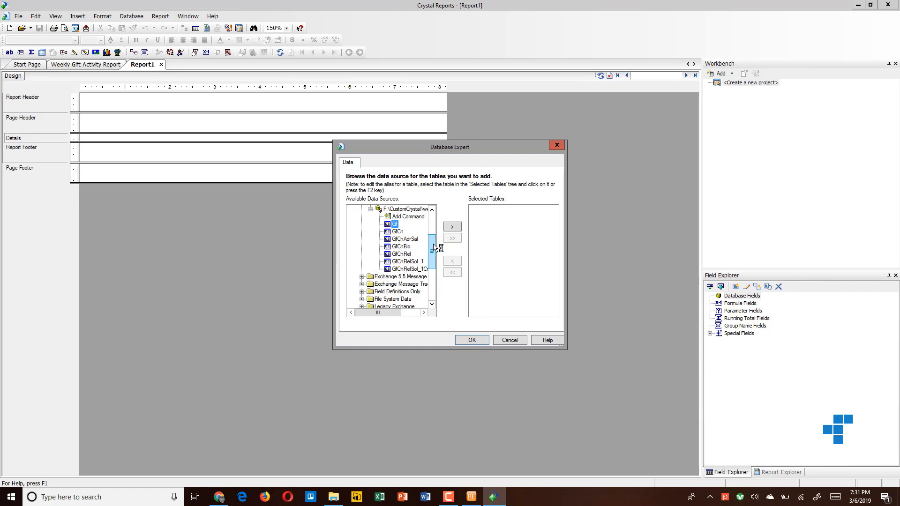
pyautogui.keyDown('shift'); pyautogui.click(408, 264); pyautogui.keyUp('shift')
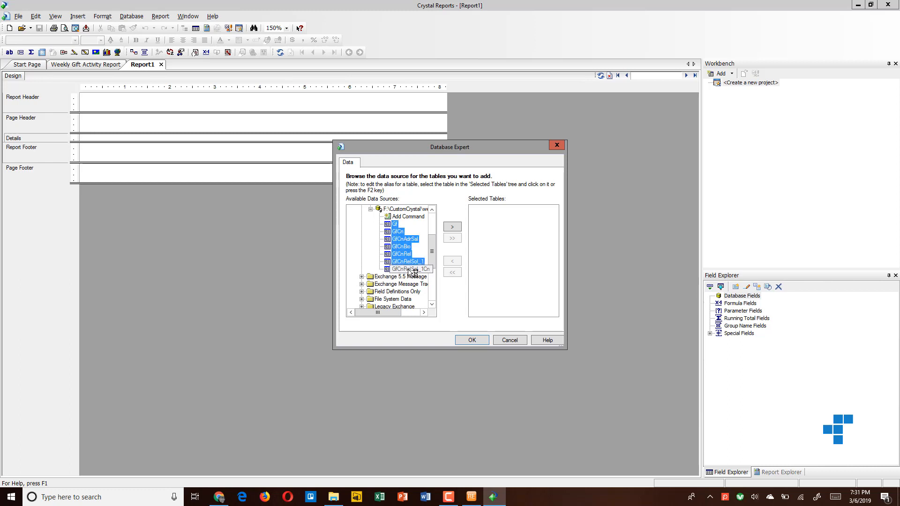
pyautogui.click(452, 238)
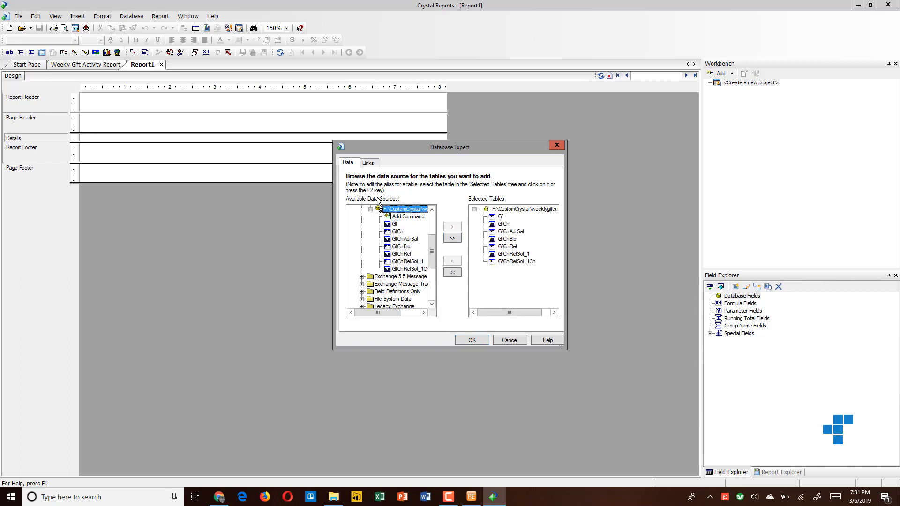
# Enlarge the Database Expert, clear all table links, and rebuild them automatically by name
pyautogui.click(367, 165)
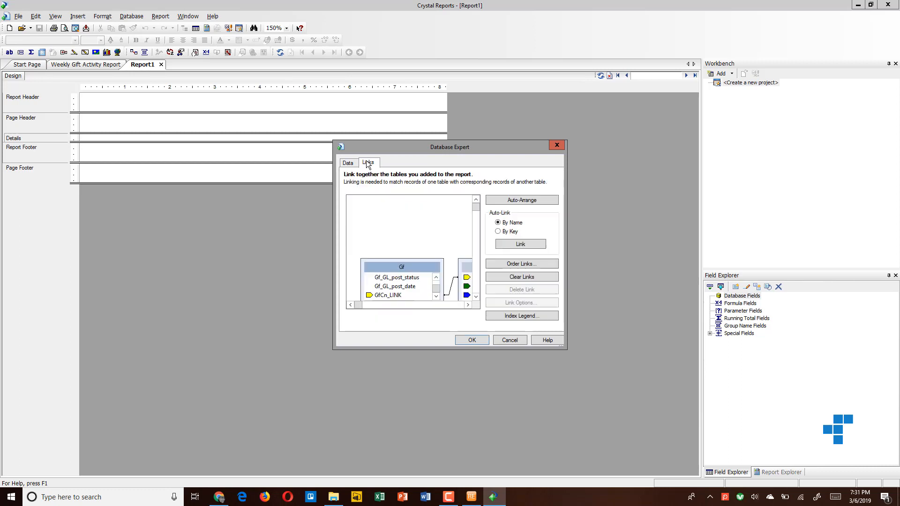
pyautogui.moveTo(438, 149); pyautogui.dragTo(216, 54)
pyautogui.moveTo(345, 253); pyautogui.dragTo(749, 467)
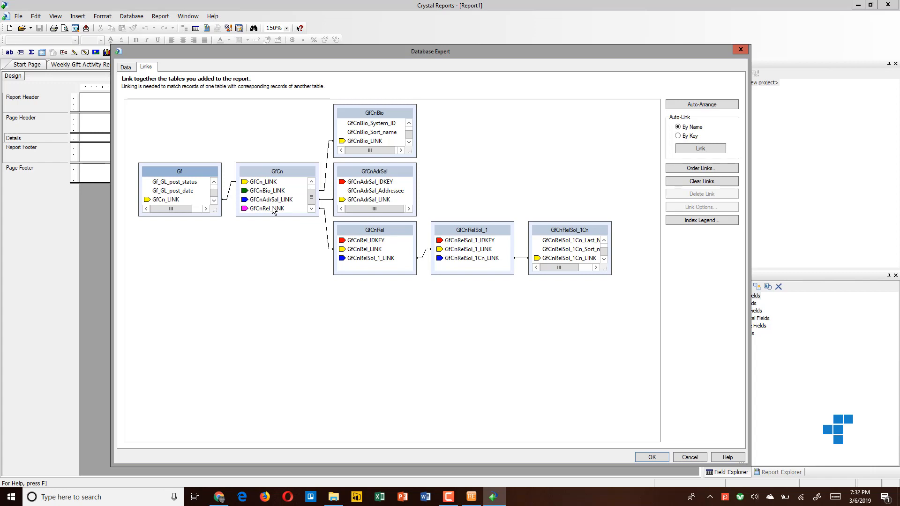
pyautogui.click(701, 182)
pyautogui.click(475, 281)
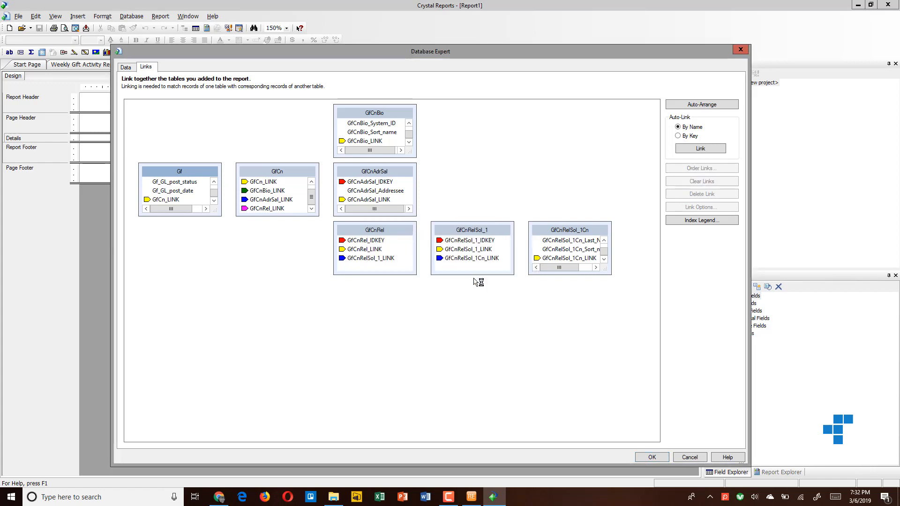
pyautogui.click(703, 105)
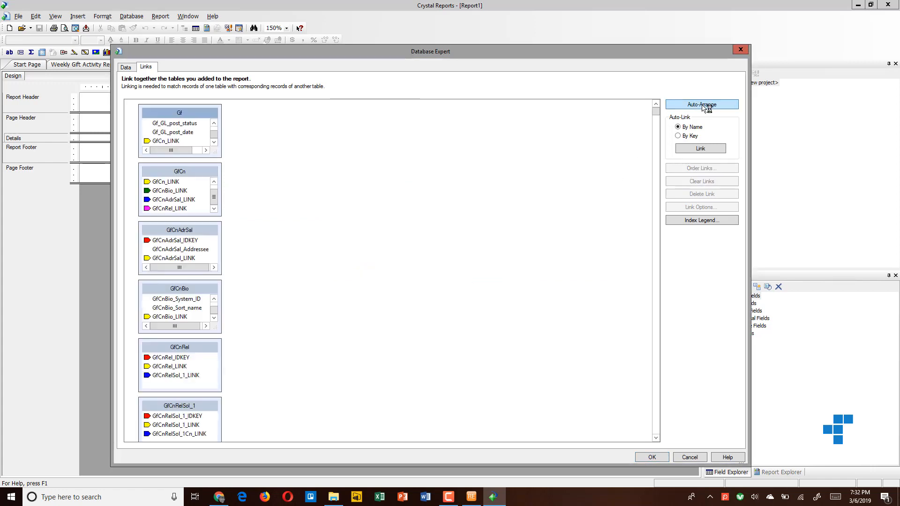
pyautogui.click(696, 149)
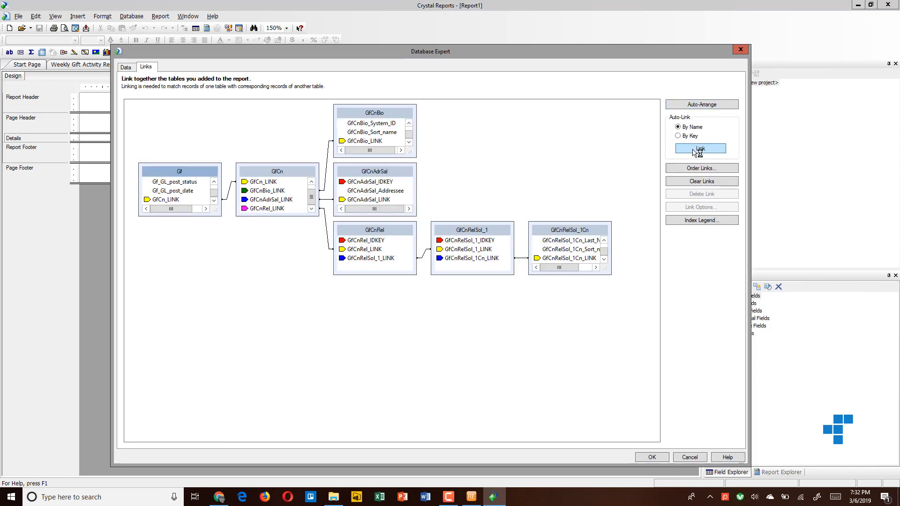
# Set the links from Gf to GfCn and from GfCn to GfCnBio to Left Outer Join
pyautogui.doubleClick(229, 197)
pyautogui.click(307, 253)
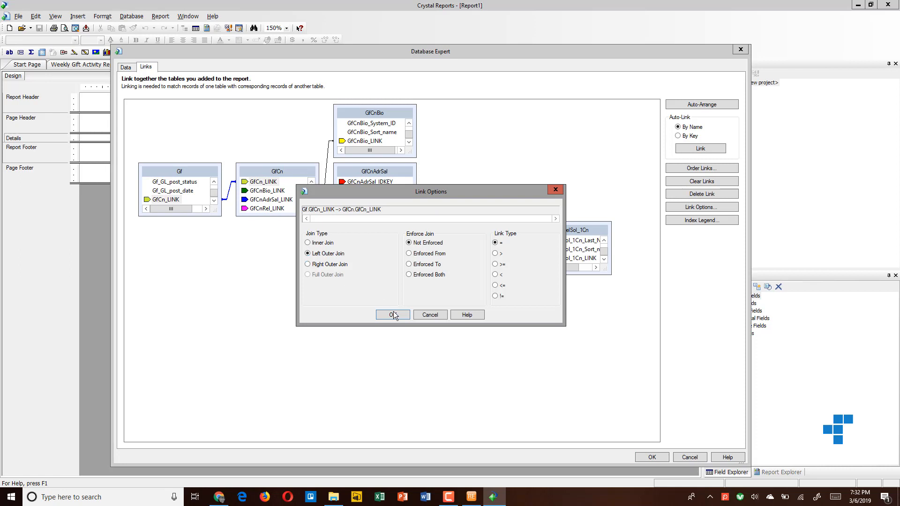
pyautogui.click(392, 314)
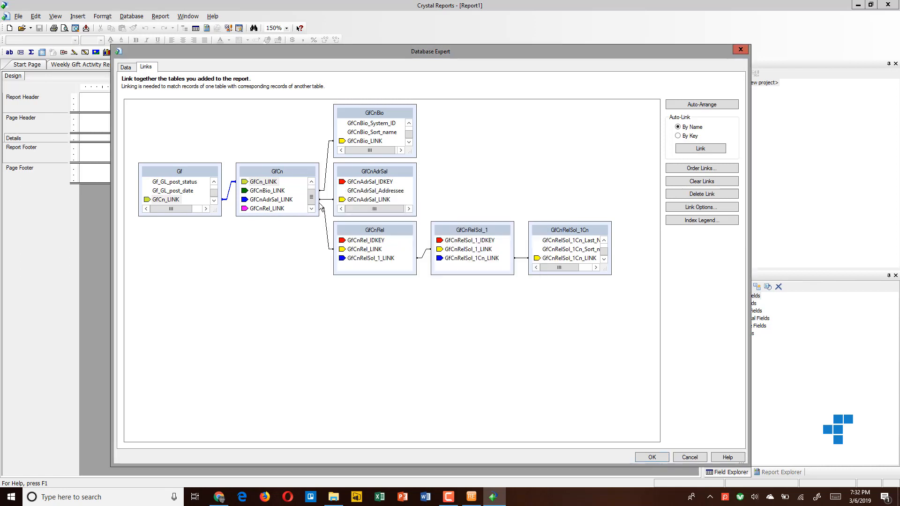
pyautogui.doubleClick(328, 167)
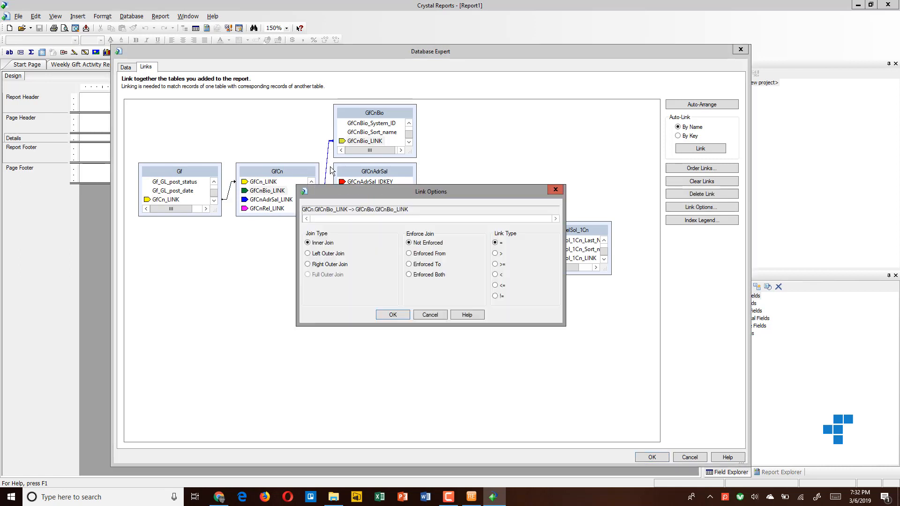
pyautogui.click(337, 262)
pyautogui.click(393, 315)
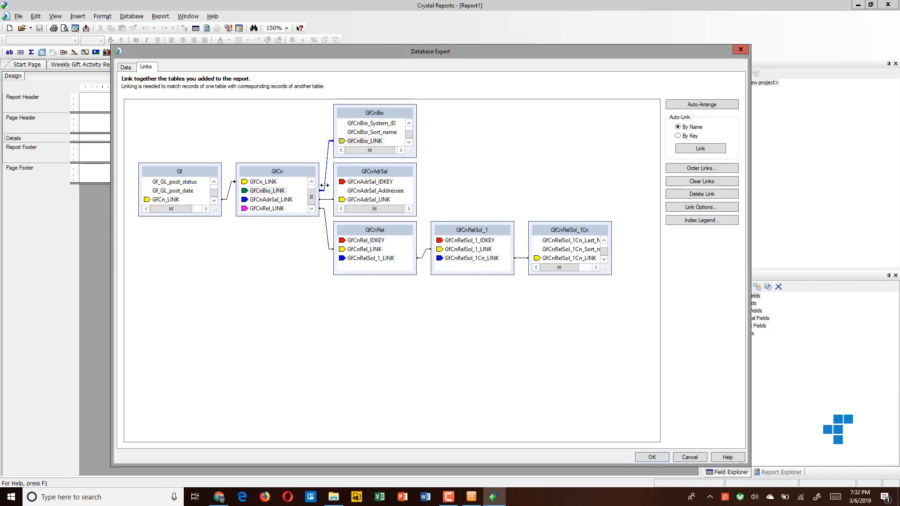
pyautogui.click(303, 253)
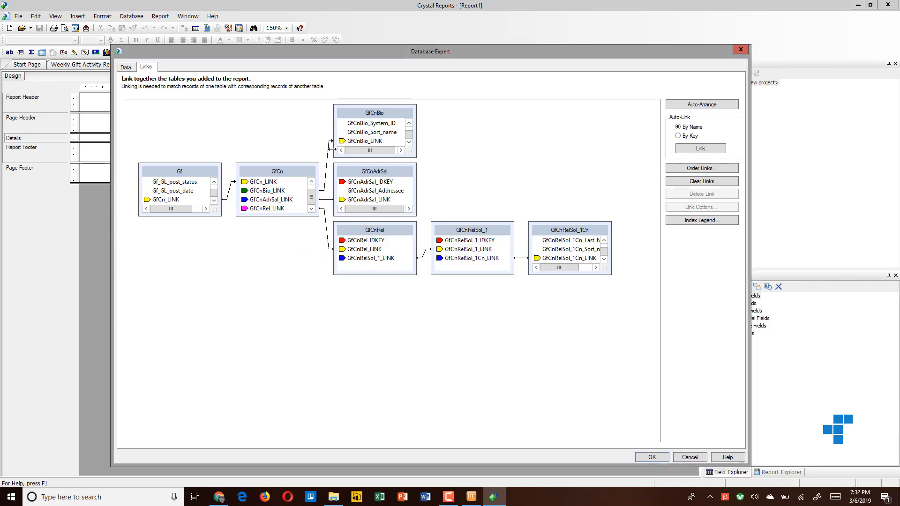
# Set the links from GfCn to GfCnAdrSal and from GfCn to GfCnRel to Left Outer Join
pyautogui.doubleClick(326, 203)
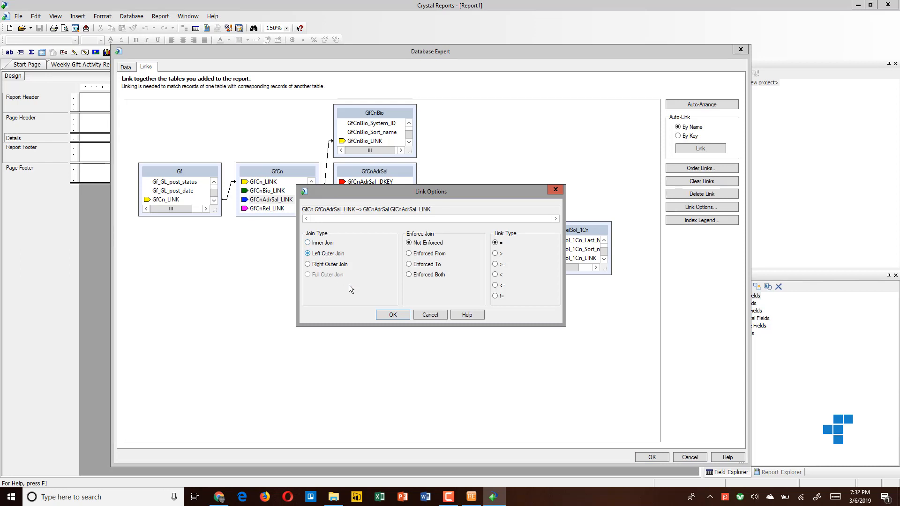
pyautogui.click(392, 315)
pyautogui.click(326, 231)
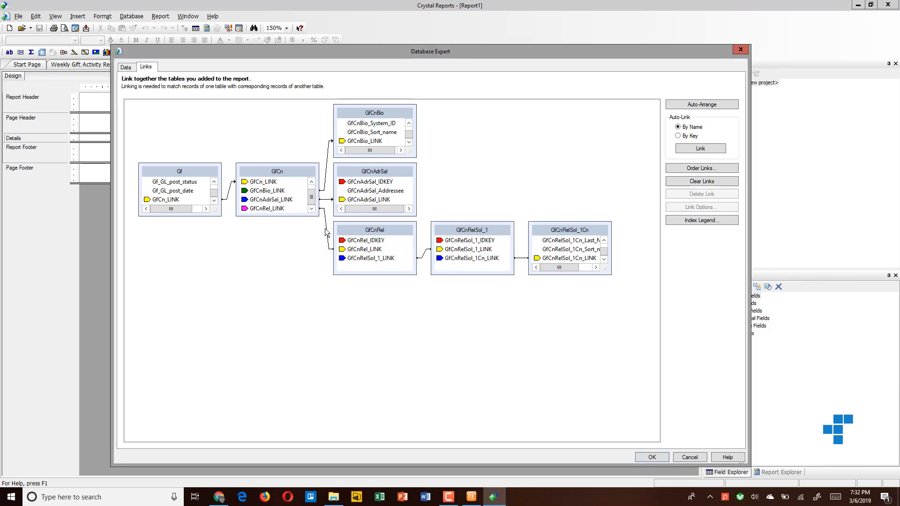
pyautogui.doubleClick(328, 233)
pyautogui.click(324, 254)
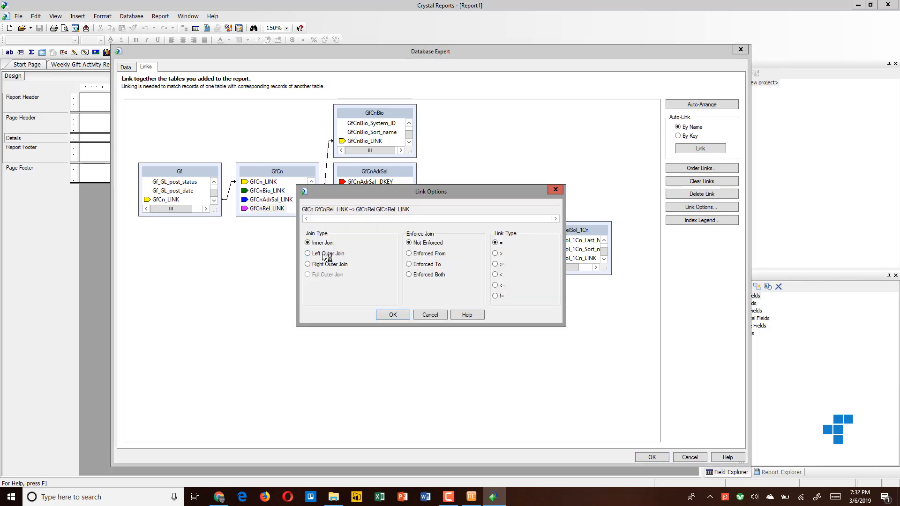
pyautogui.click(399, 318)
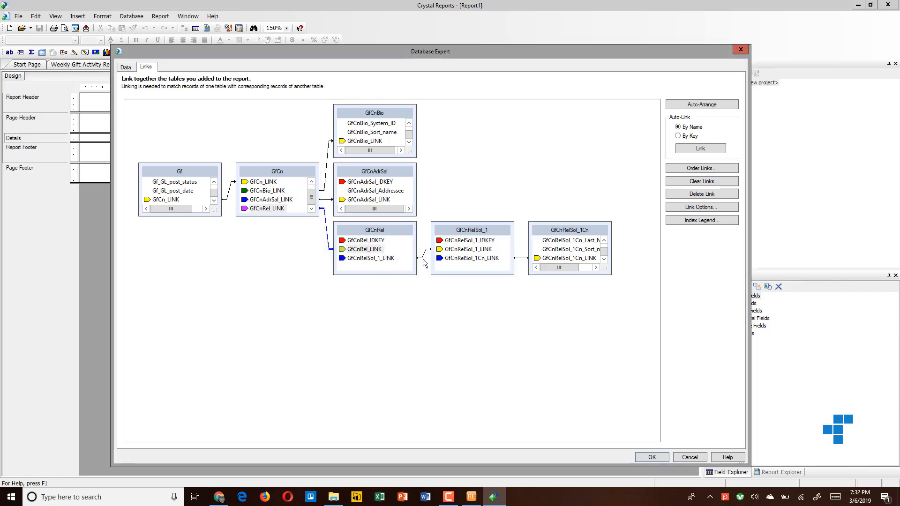
# Set the links from GfCnRel to GfCnRelSol_1 and from GfCnRelSol_1 to GfCnRelSol_1Cn to Left Outer Join
pyautogui.doubleClick(423, 259)
pyautogui.click(340, 256)
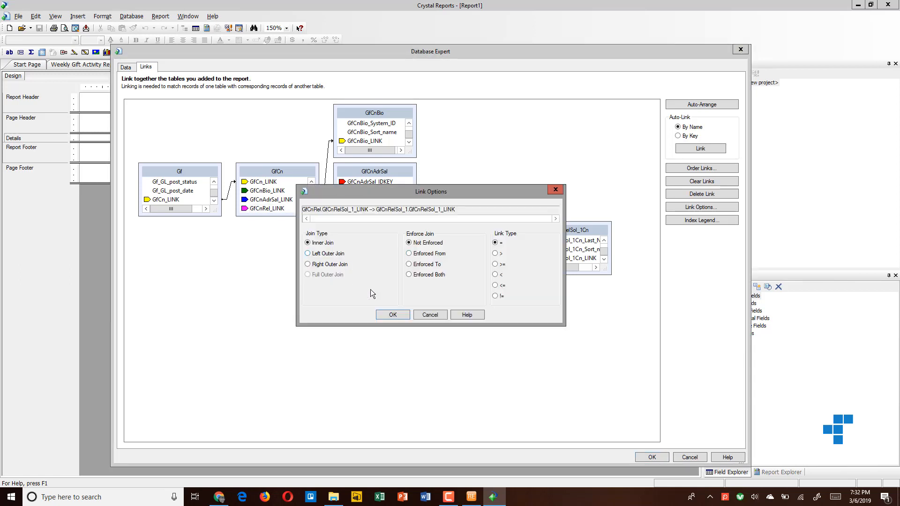
pyautogui.click(393, 315)
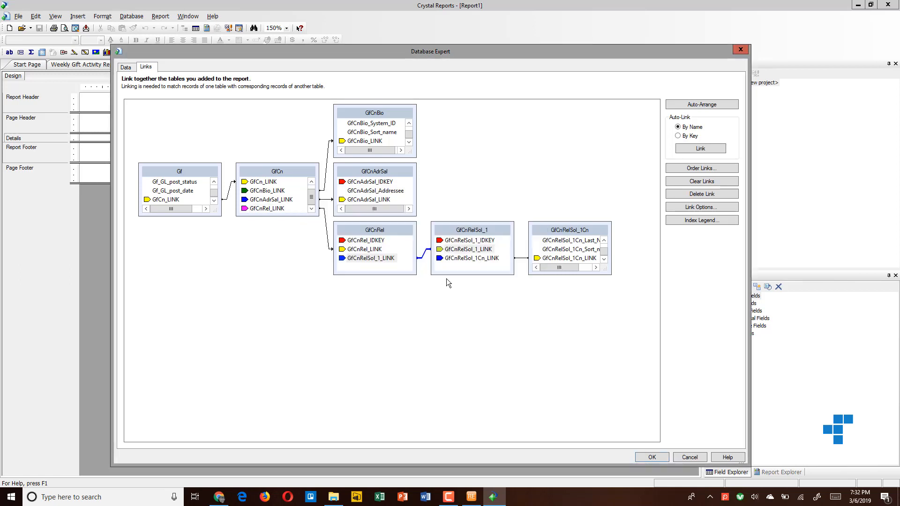
pyautogui.doubleClick(524, 258)
pyautogui.click(326, 253)
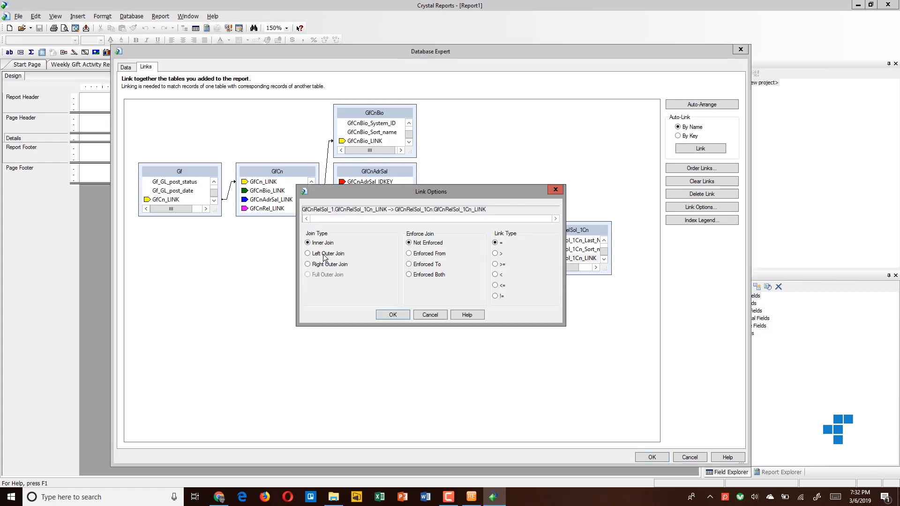
pyautogui.click(393, 315)
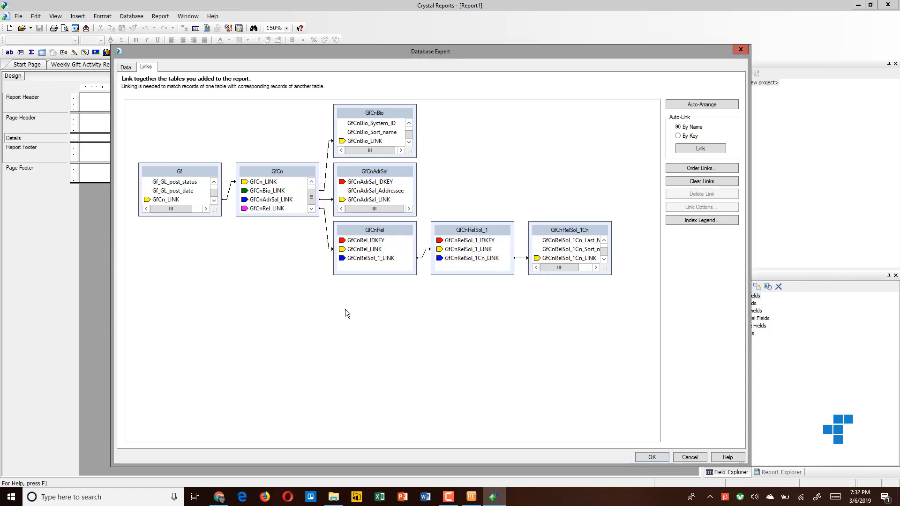
# Apply the linked tables to the blank report and expand Database Fields to list them
pyautogui.click(652, 458)
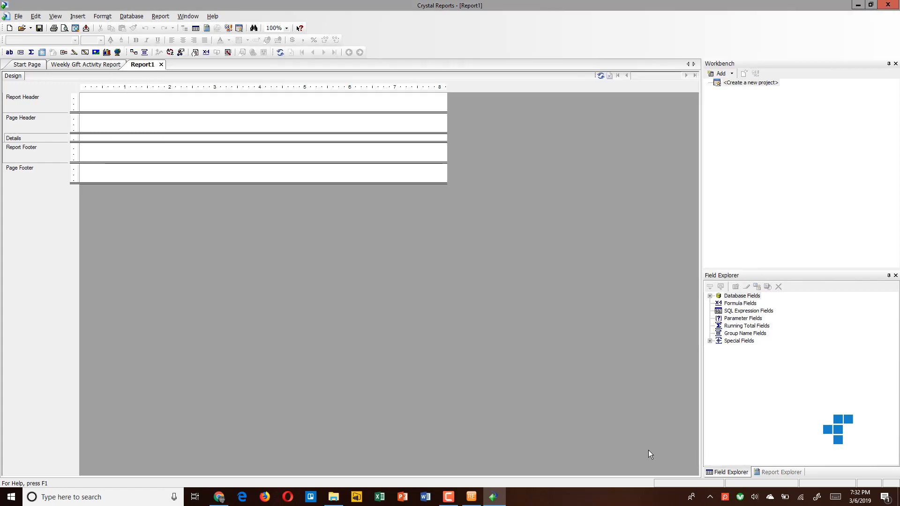
pyautogui.click(710, 296)
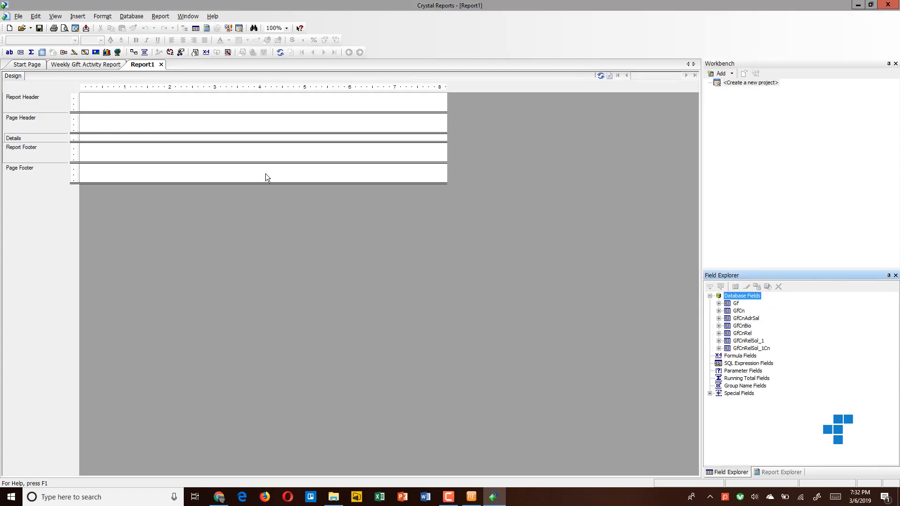
# Preview the existing Weekly Gift Activity Report and enlarge the preview to 200%
pyautogui.click(102, 66)
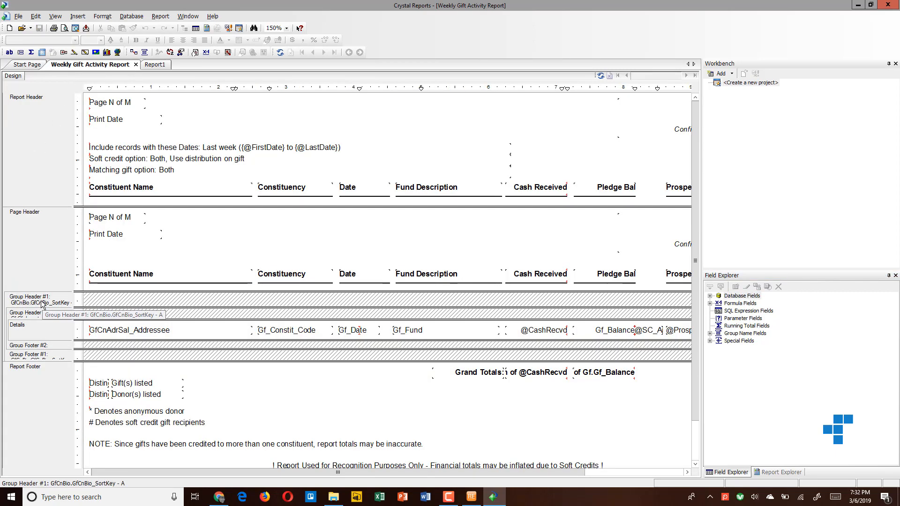
pyautogui.rightClick(40, 330)
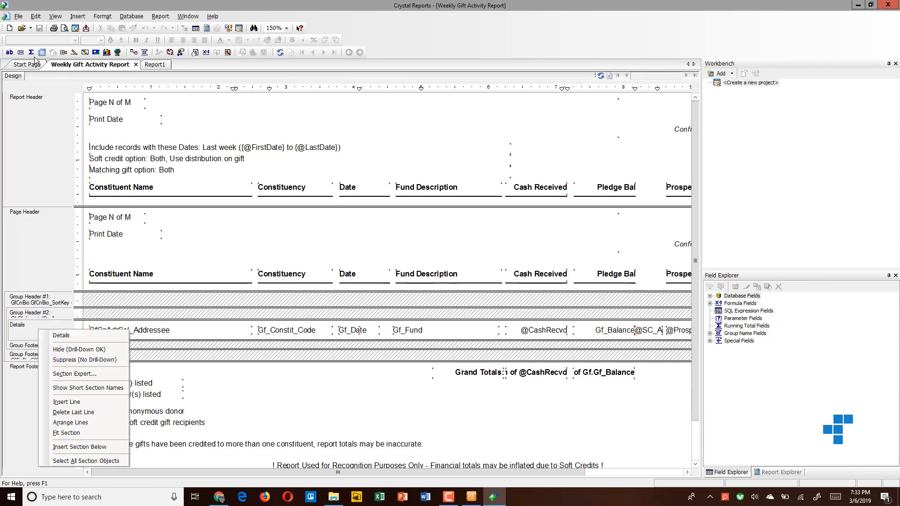
pyautogui.click(64, 28)
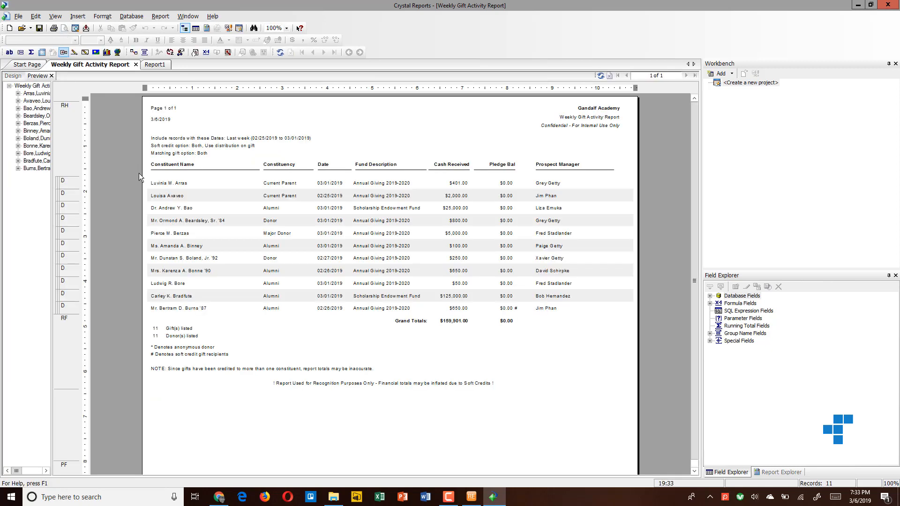
pyautogui.click(287, 29)
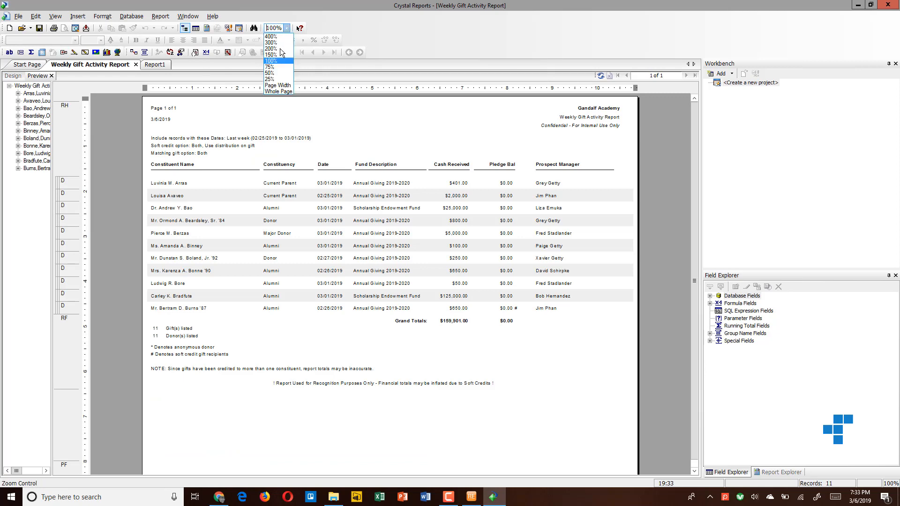
pyautogui.click(271, 49)
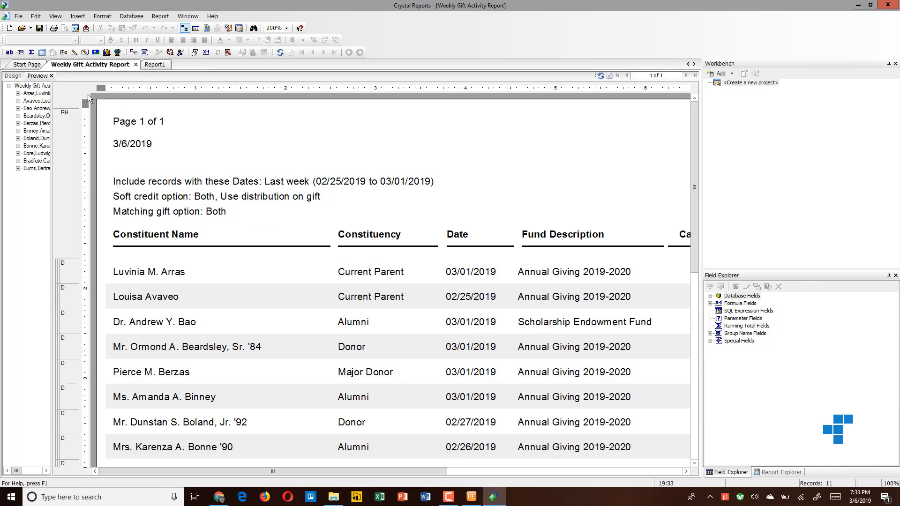
# Return to the report design and open the background color formula of the Details section from the Section Expert
pyautogui.click(13, 76)
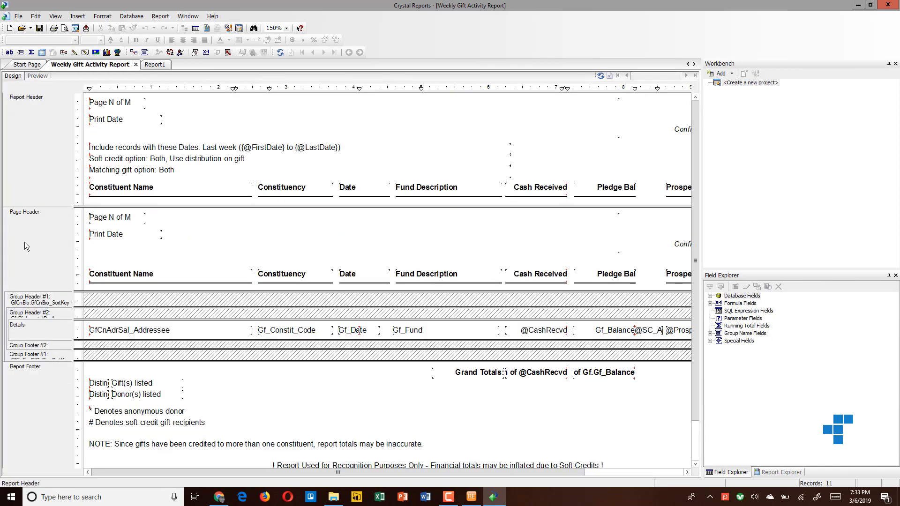
pyautogui.rightClick(41, 335)
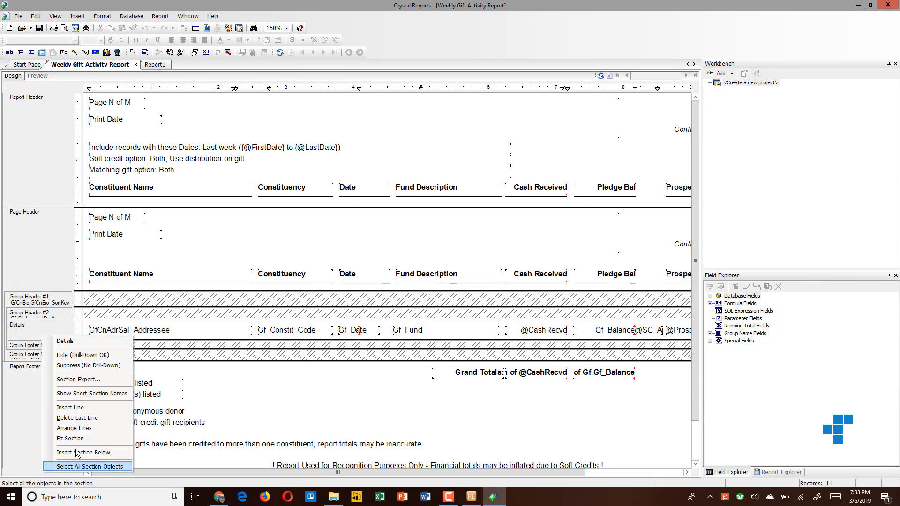
pyautogui.click(84, 383)
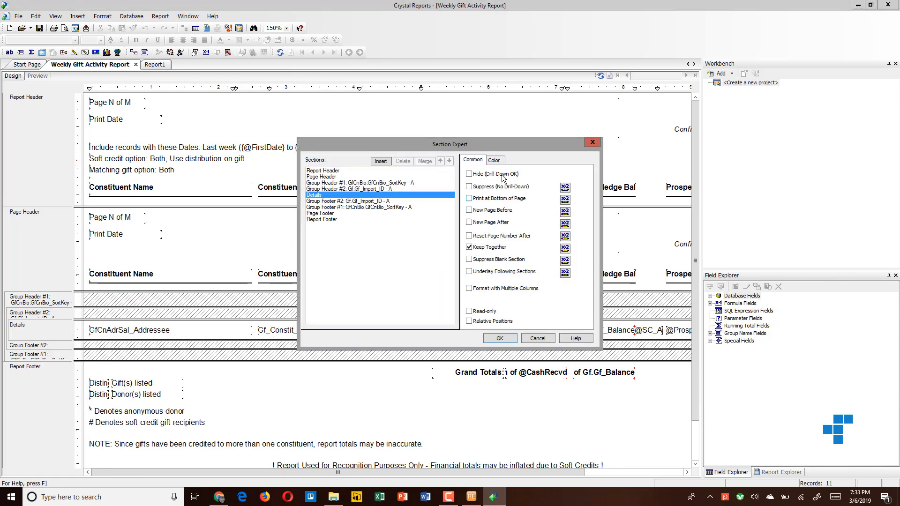
pyautogui.click(499, 161)
pyautogui.click(545, 215)
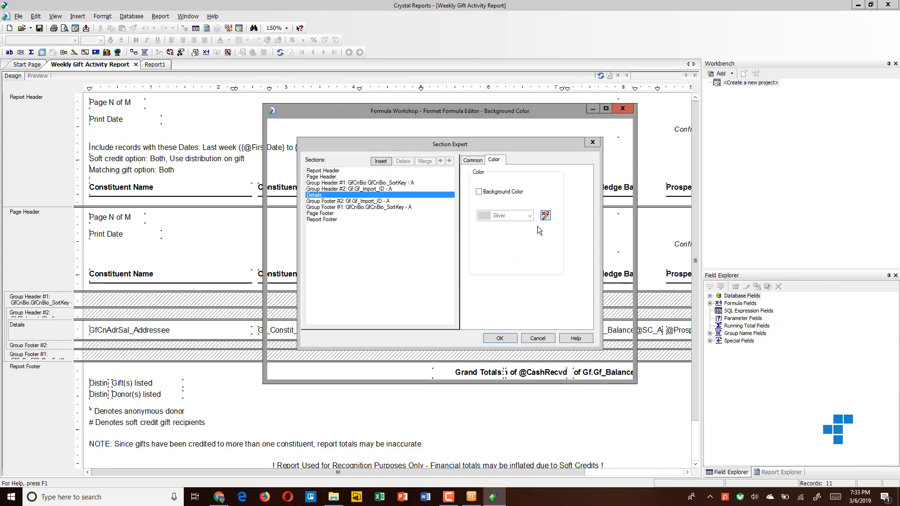
# Examine the Details background color formula, highlighting the line that shades alternate records with Color(239,239,239)
pyautogui.scroll(-1, 630, 261)
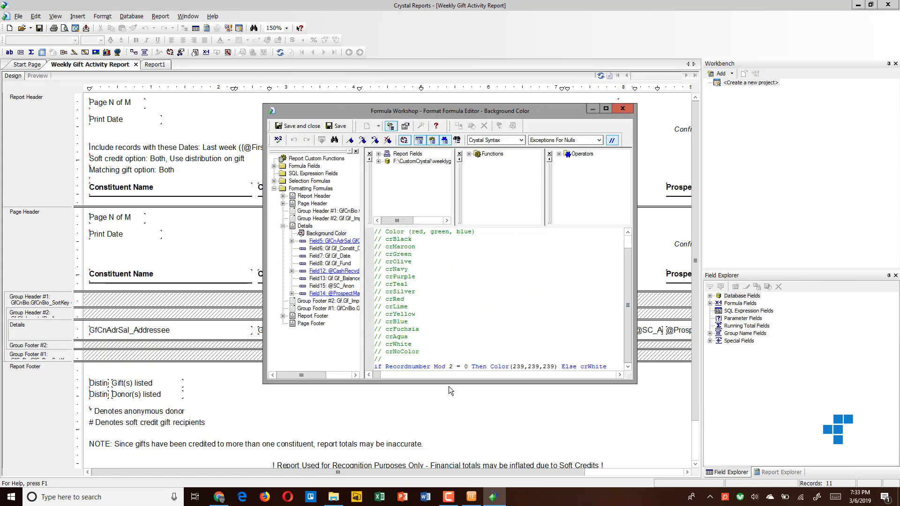
pyautogui.hotkey('ctrl', 'a')
pyautogui.press('Delete')
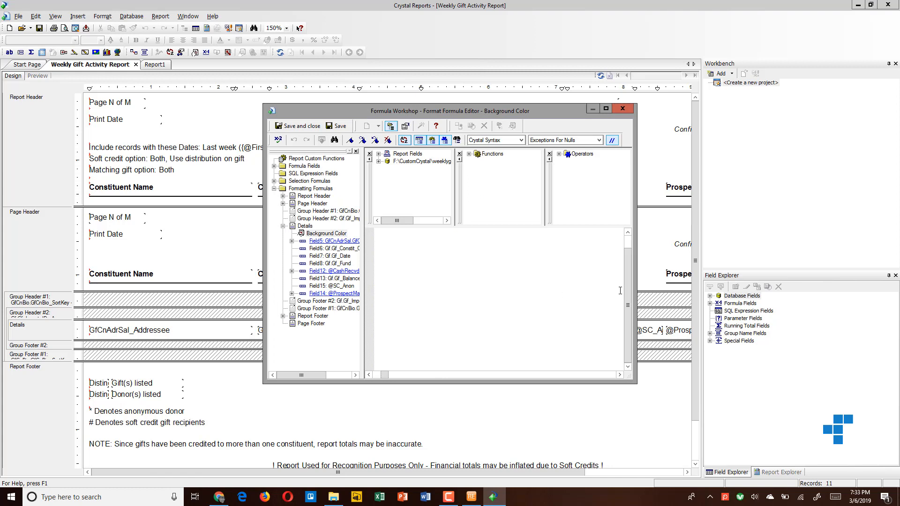
pyautogui.moveTo(631, 290); pyautogui.dragTo(631, 256)
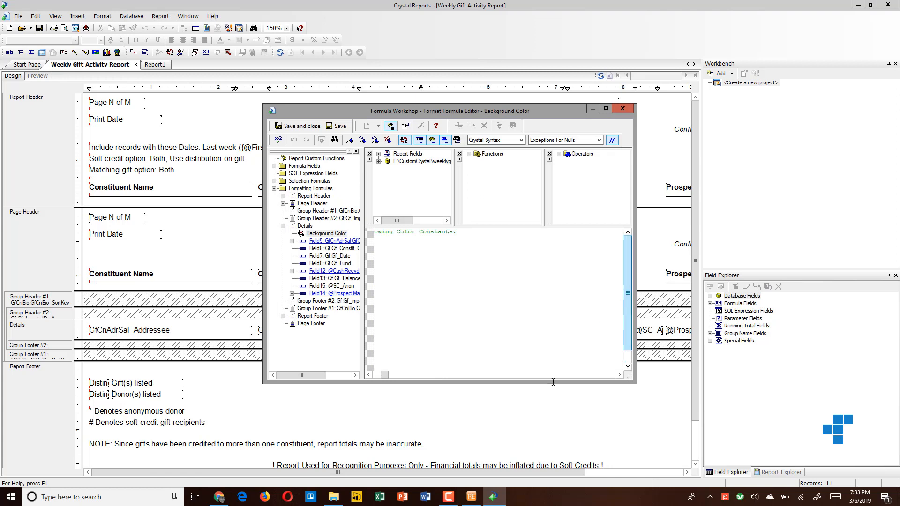
pyautogui.click(377, 373)
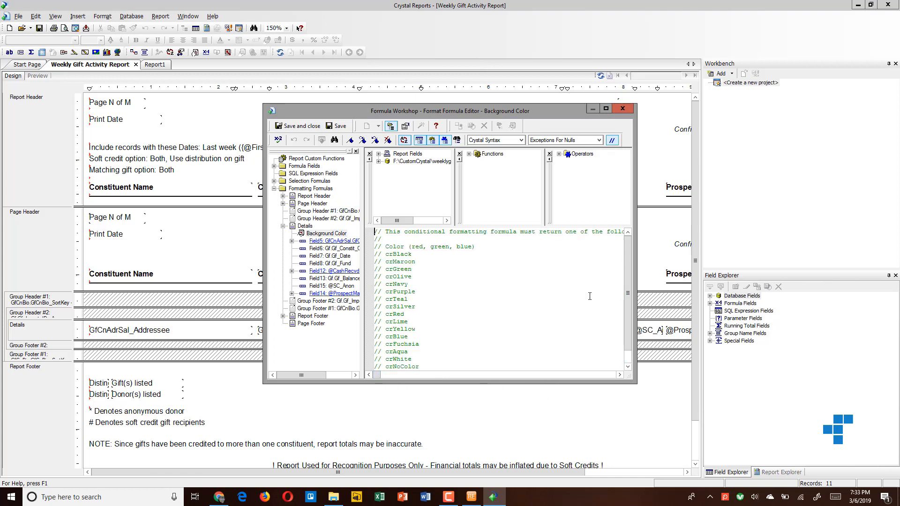
pyautogui.scroll(-1, 628, 349)
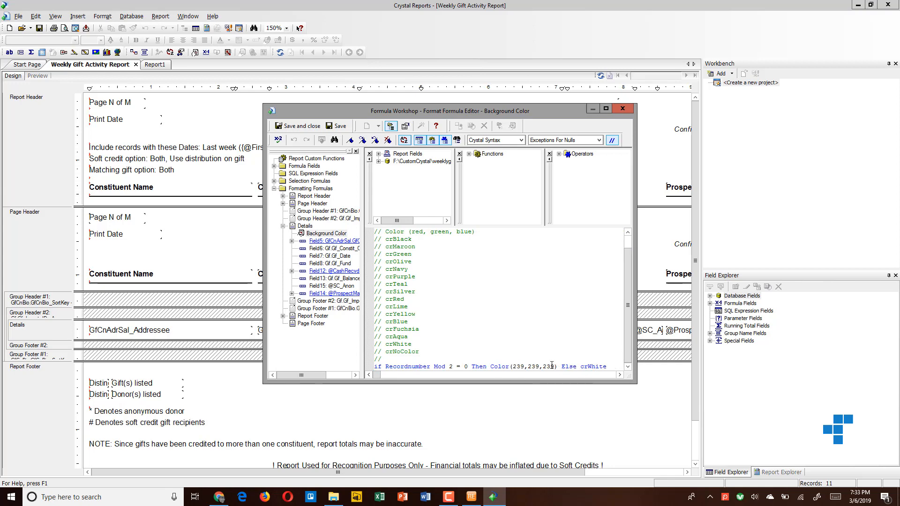
pyautogui.moveTo(606, 366); pyautogui.dragTo(366, 366)
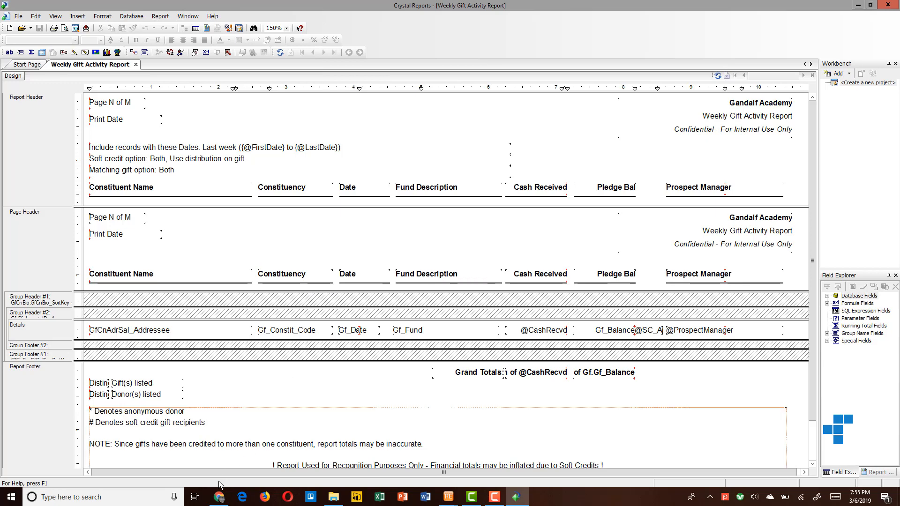
# Switch to the constituent record in Raiser's Edge NXT and copy its web address from "?tenantid" through "svcid=renxt"
pyautogui.click(219, 497)
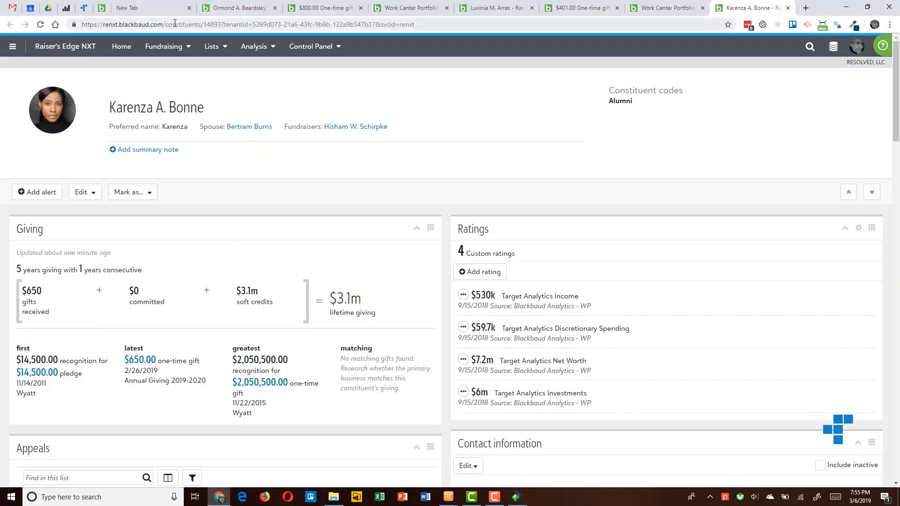
pyautogui.click(214, 22)
pyautogui.click(227, 25)
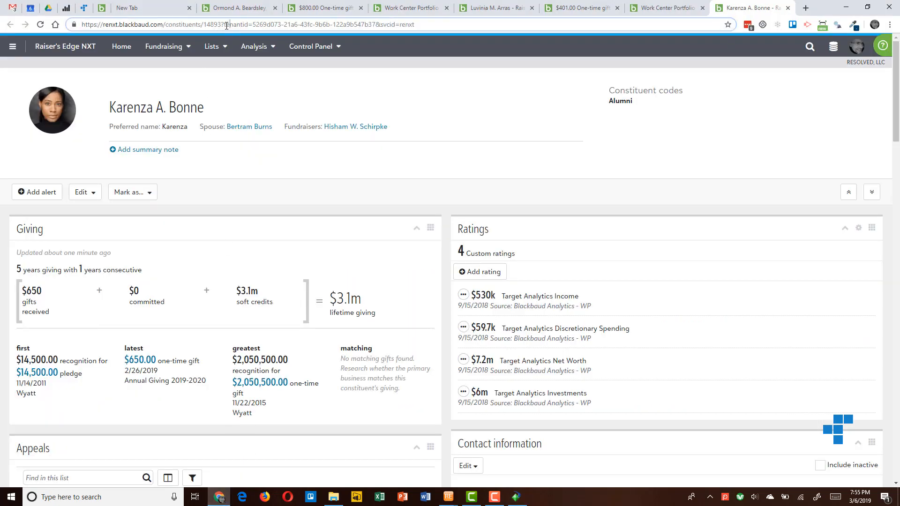
pyautogui.moveTo(221, 25); pyautogui.dragTo(414, 24)
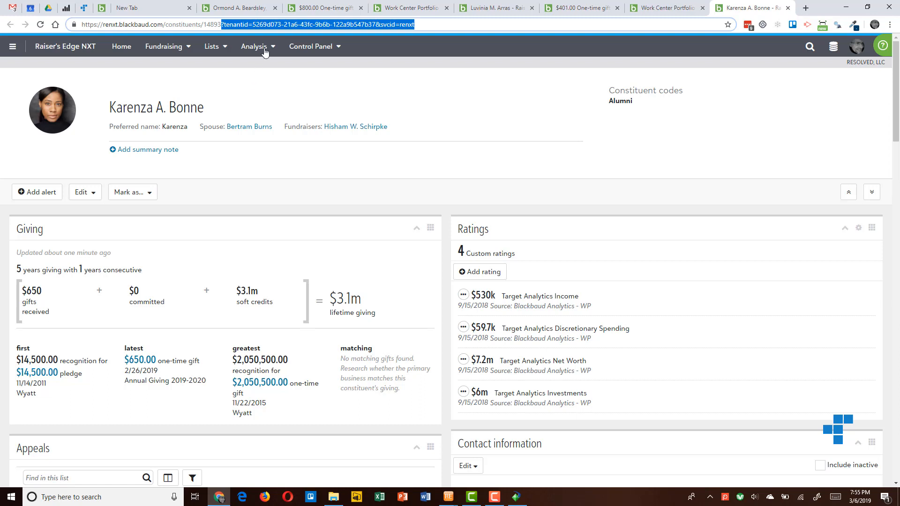
pyautogui.rightClick(272, 24)
pyautogui.click(304, 75)
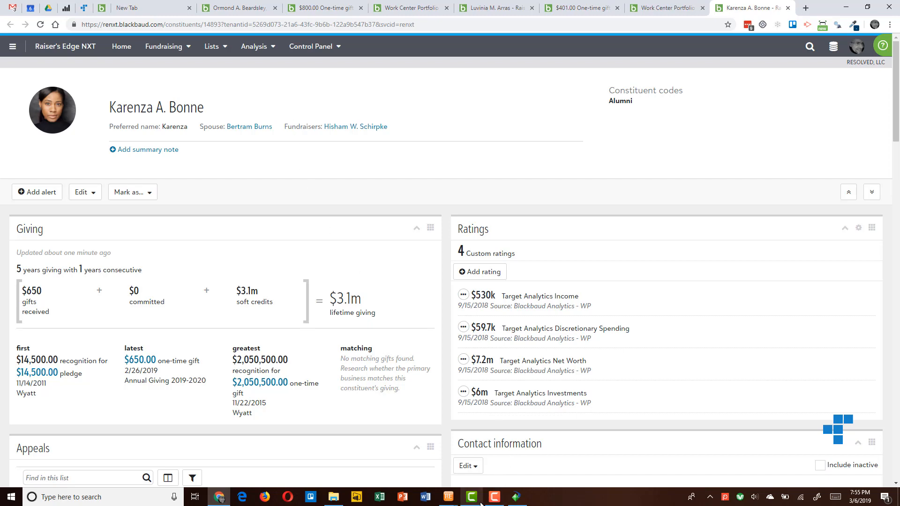
# Switch back to Crystal Reports, open the hyperlink formula of the GfCnAdrSal_Addressee field and enlarge the editor to show the whole formula
pyautogui.click(516, 497)
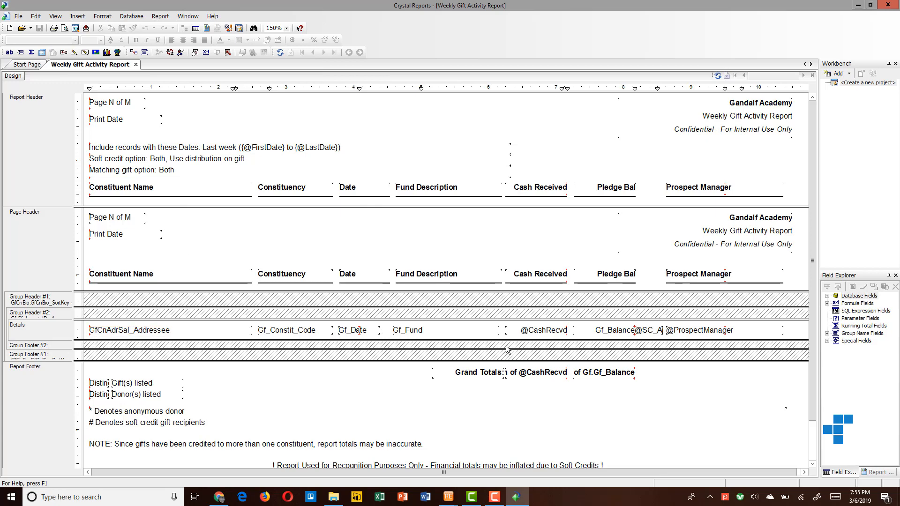
pyautogui.click(185, 329)
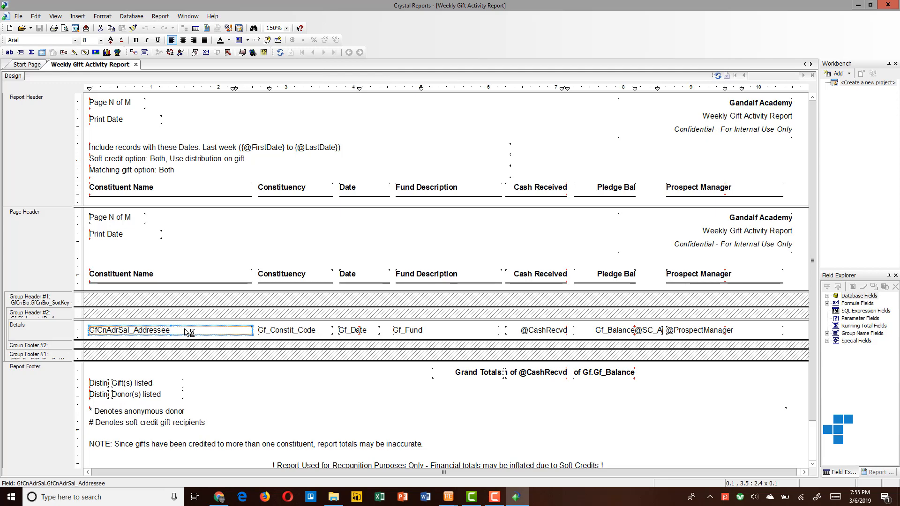
pyautogui.click(103, 17)
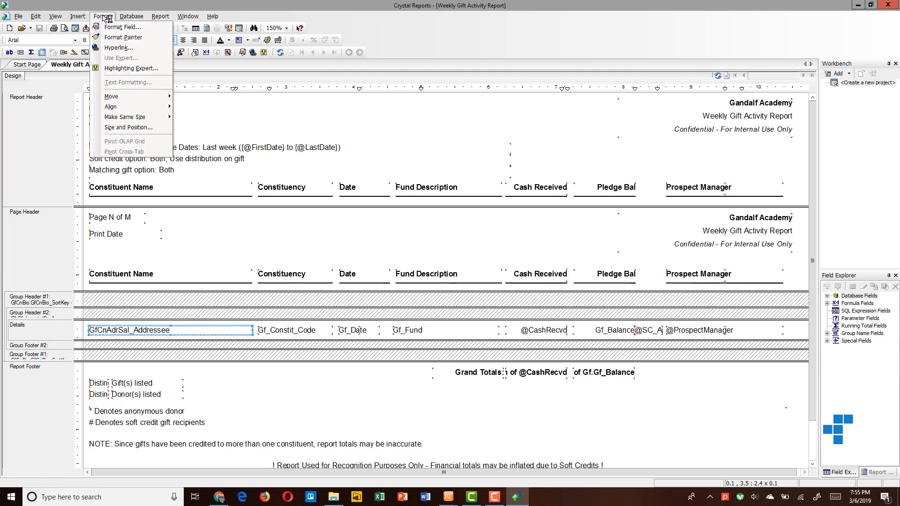
pyautogui.click(116, 47)
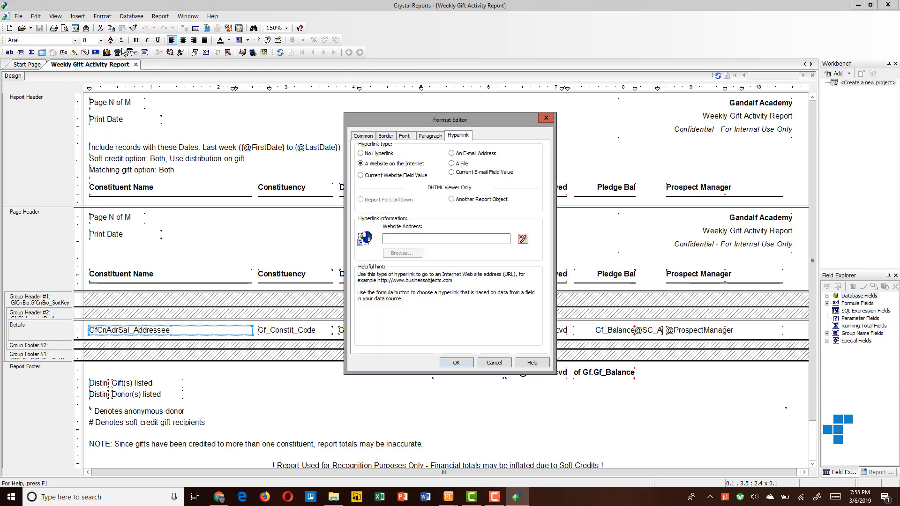
pyautogui.click(523, 239)
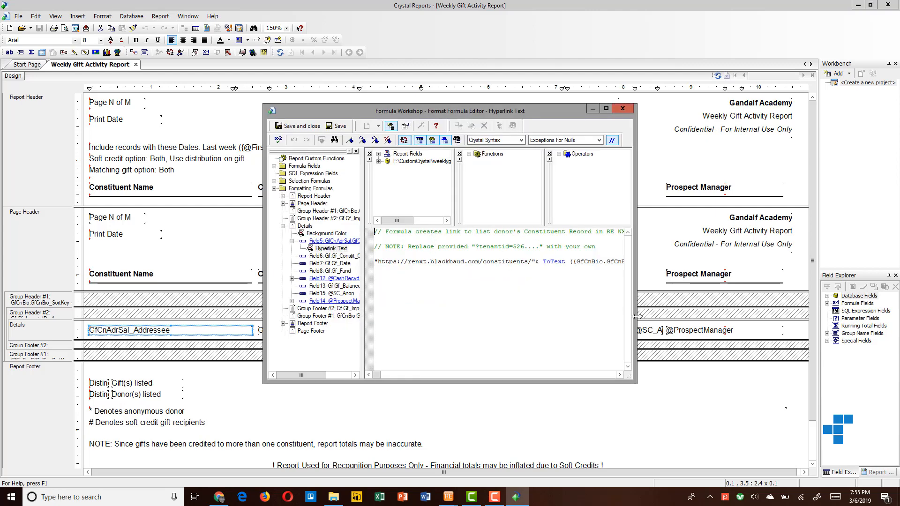
pyautogui.moveTo(637, 317); pyautogui.dragTo(861, 315)
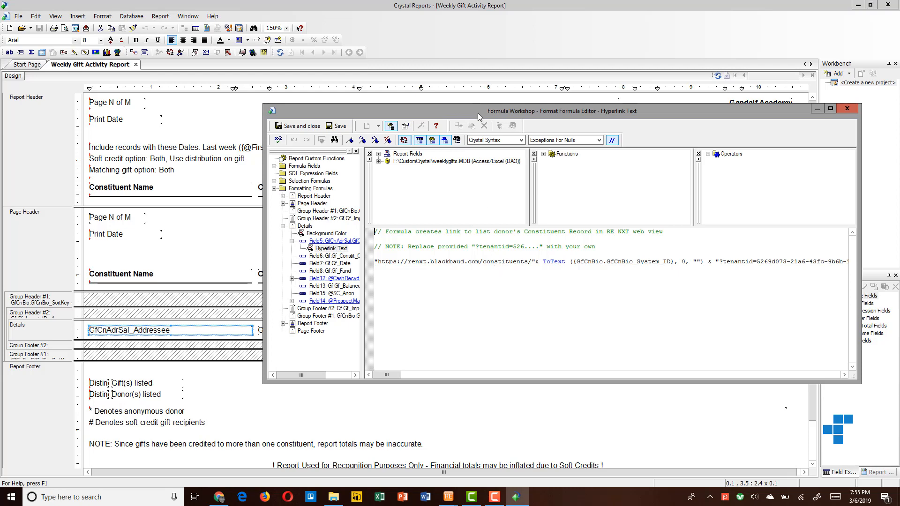
pyautogui.moveTo(480, 109); pyautogui.dragTo(259, 84)
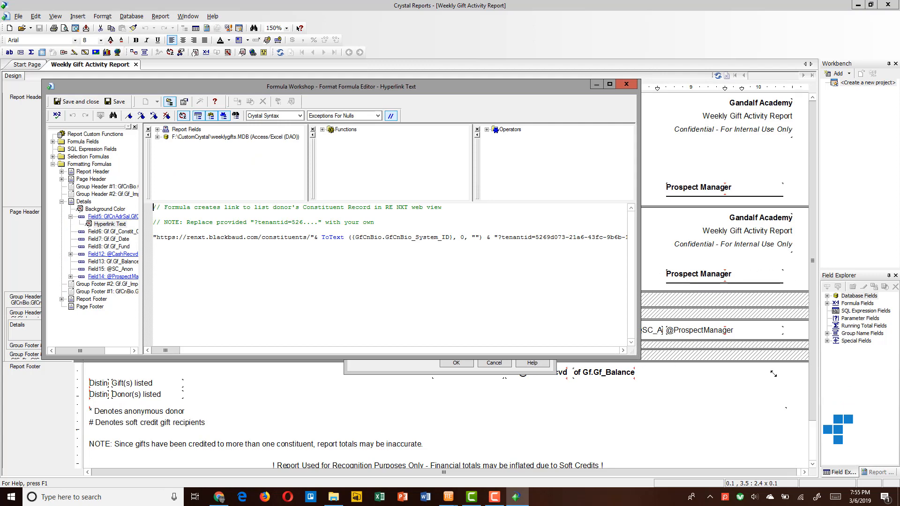
pyautogui.moveTo(636, 357); pyautogui.dragTo(811, 387)
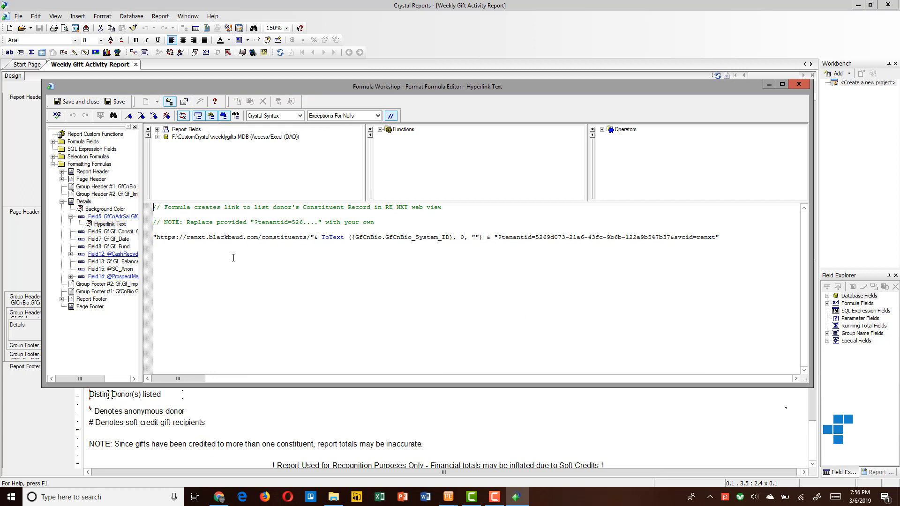
# Paste the copied tenant string below the addressee hyperlink formula, discard the edit and cancel the hyperlink formatting
pyautogui.click(729, 239)
pyautogui.press('Return')
pyautogui.rightClick(268, 270)
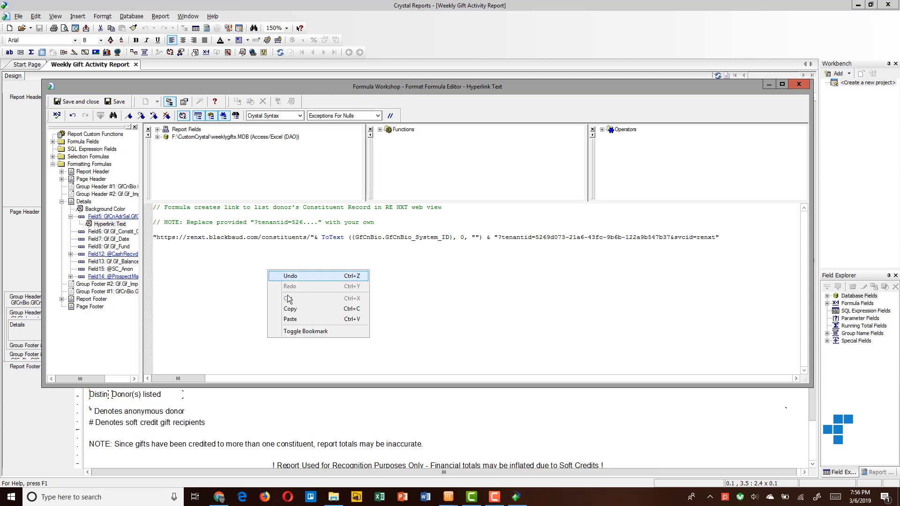
pyautogui.click(300, 320)
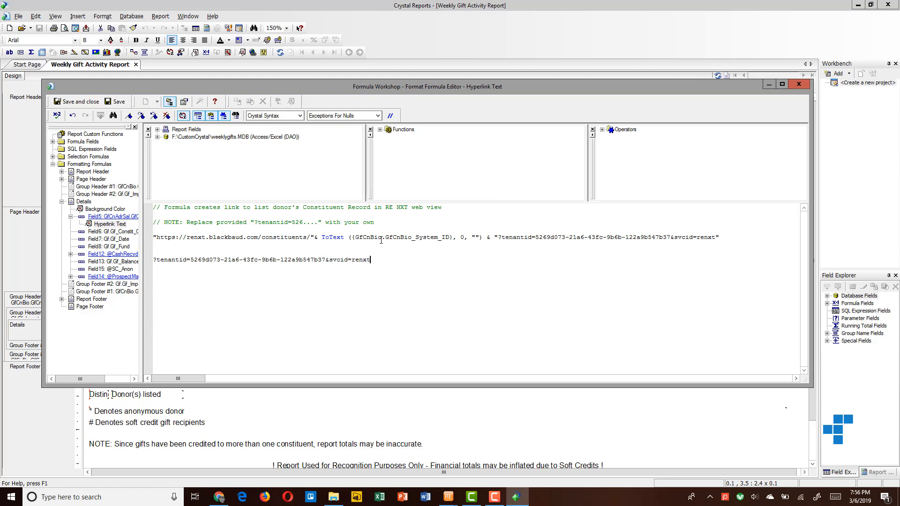
pyautogui.moveTo(386, 237); pyautogui.dragTo(437, 236)
pyautogui.click(796, 86)
pyautogui.click(434, 259)
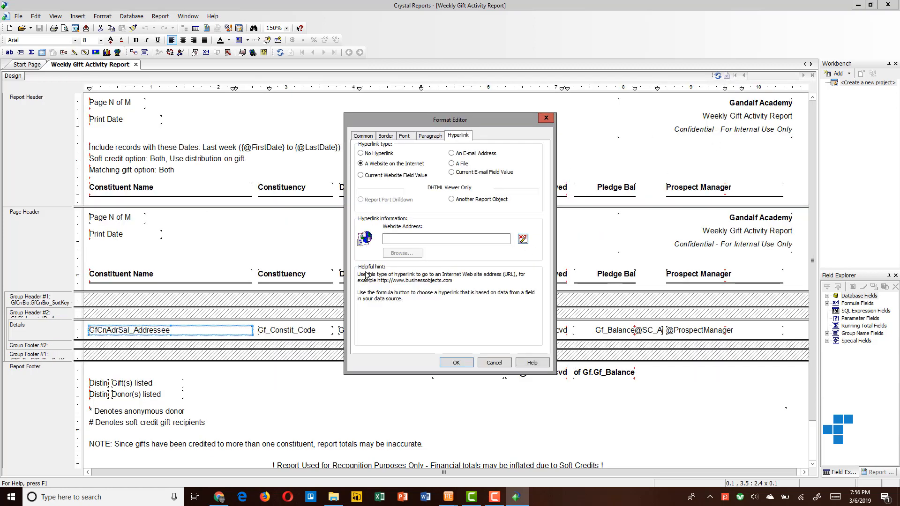
pyautogui.click(493, 363)
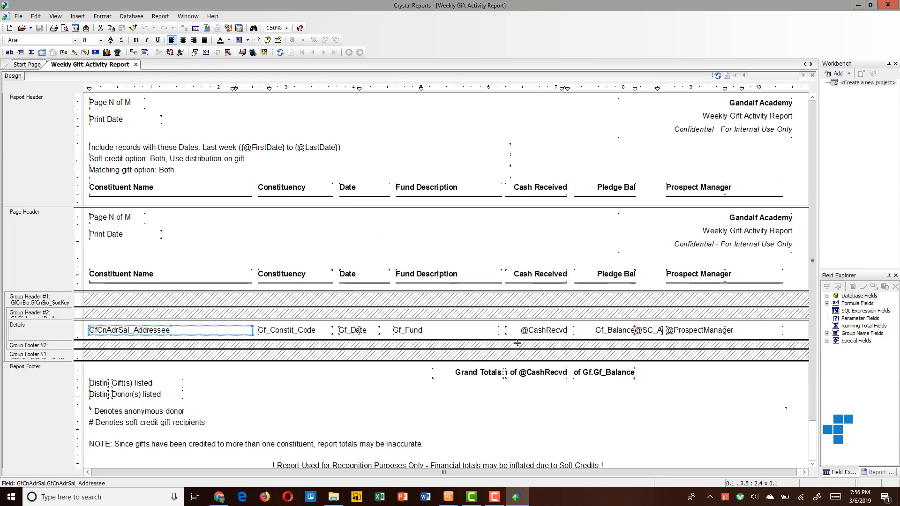
pyautogui.click(541, 332)
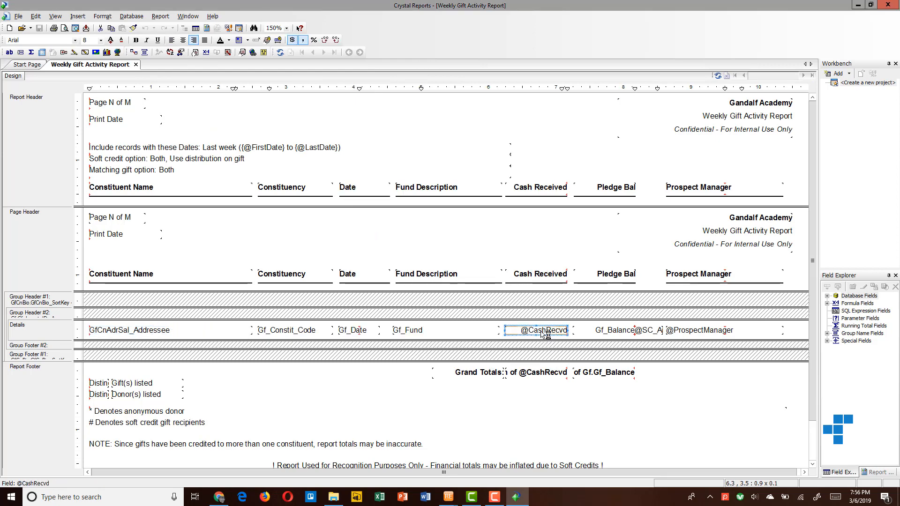
pyautogui.rightClick(543, 333)
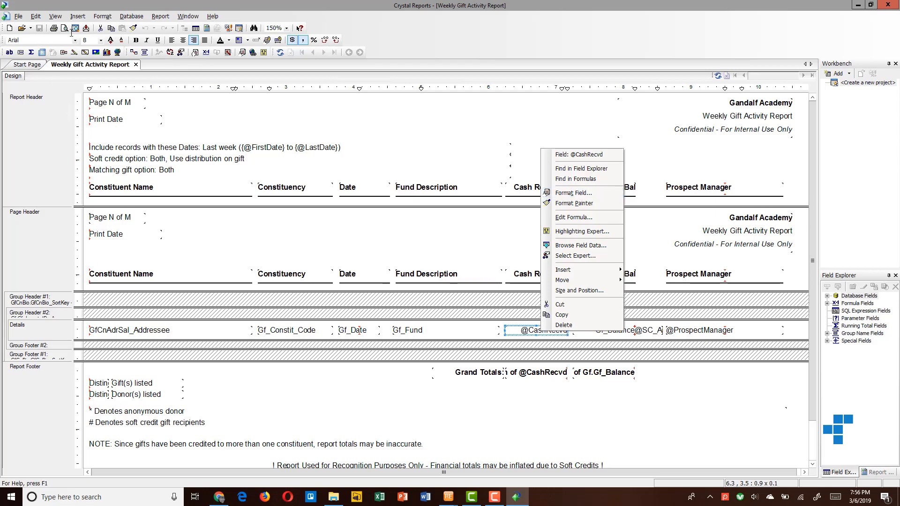
pyautogui.click(104, 17)
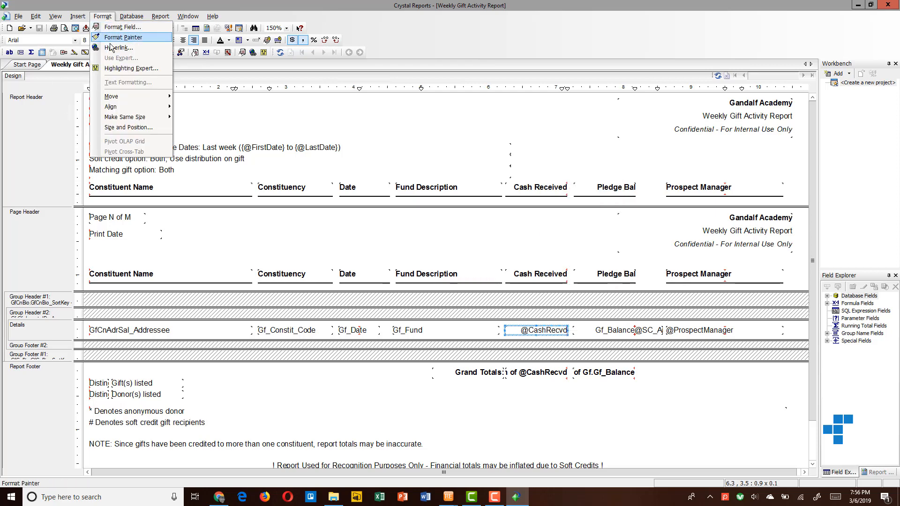
pyautogui.rightClick(552, 333)
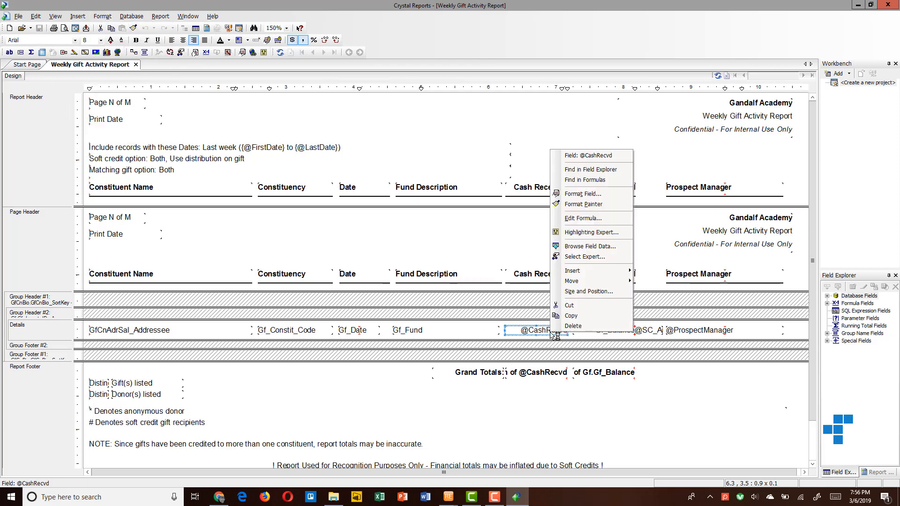
pyautogui.click(581, 194)
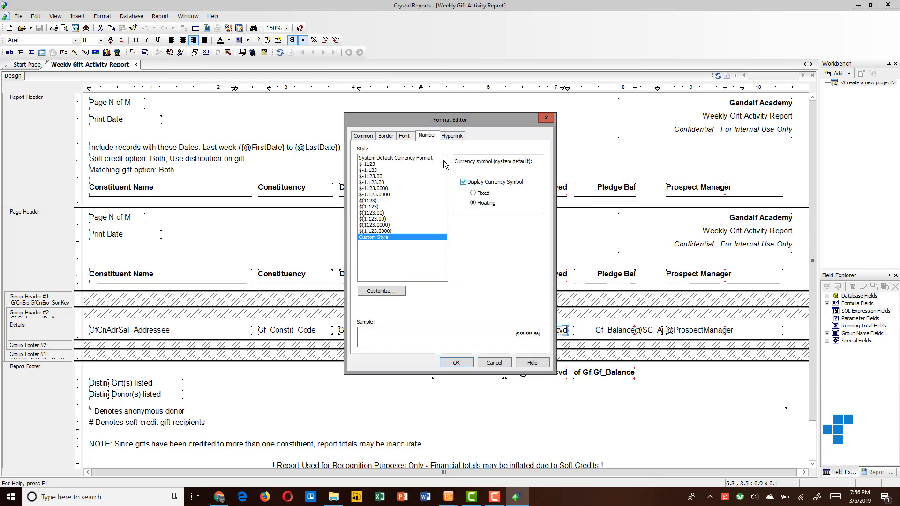
pyautogui.click(452, 135)
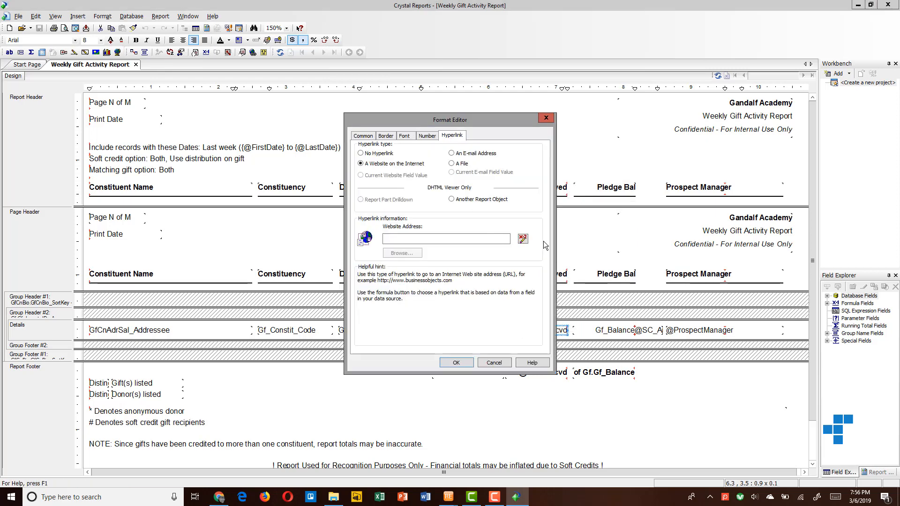
pyautogui.click(523, 239)
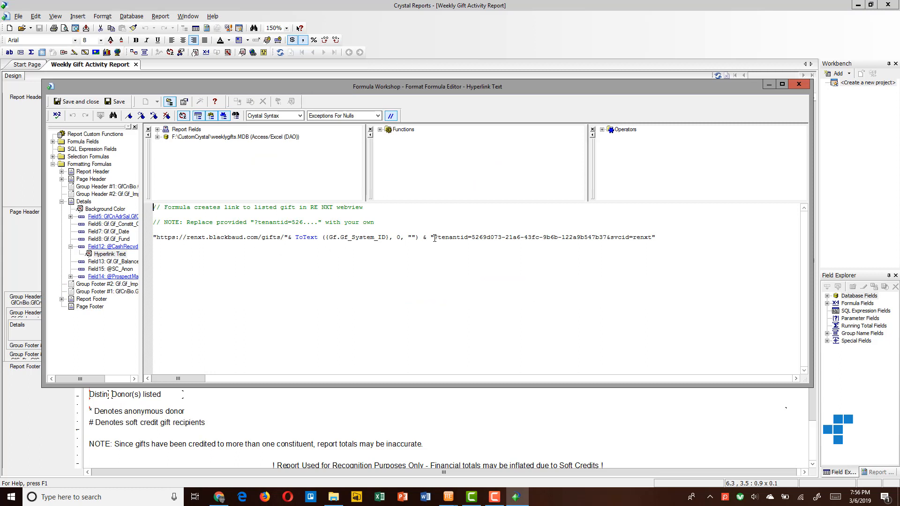
# Highlight the tenant string at the end of the gift link formula, then close the formula and cancel the field formatting
pyautogui.moveTo(435, 238); pyautogui.dragTo(661, 236)
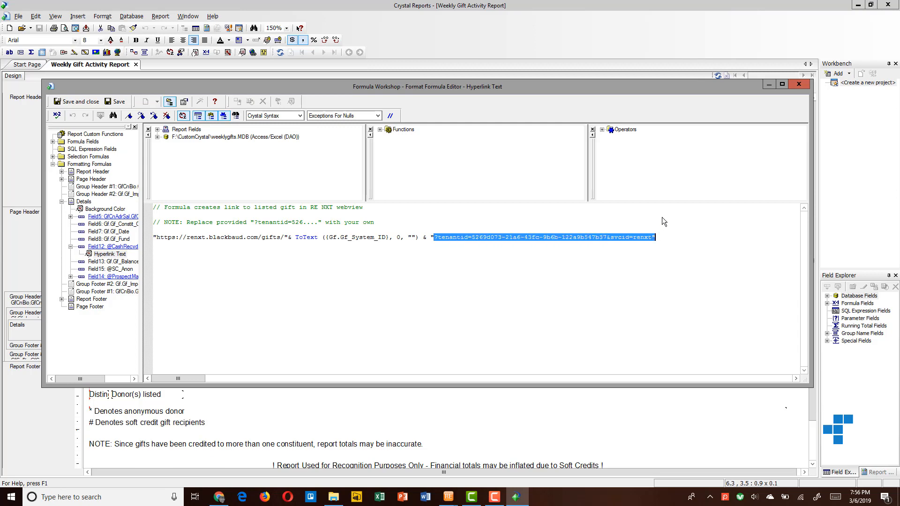
pyautogui.click(798, 85)
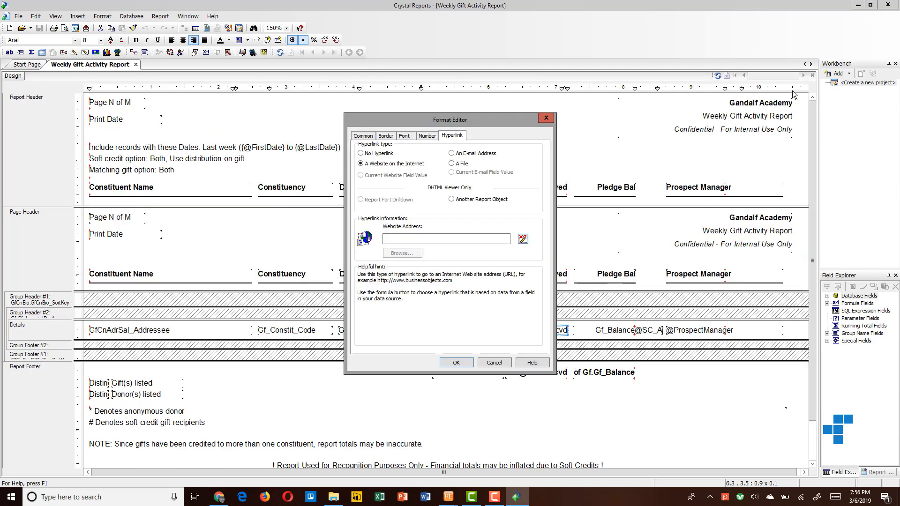
pyautogui.click(499, 363)
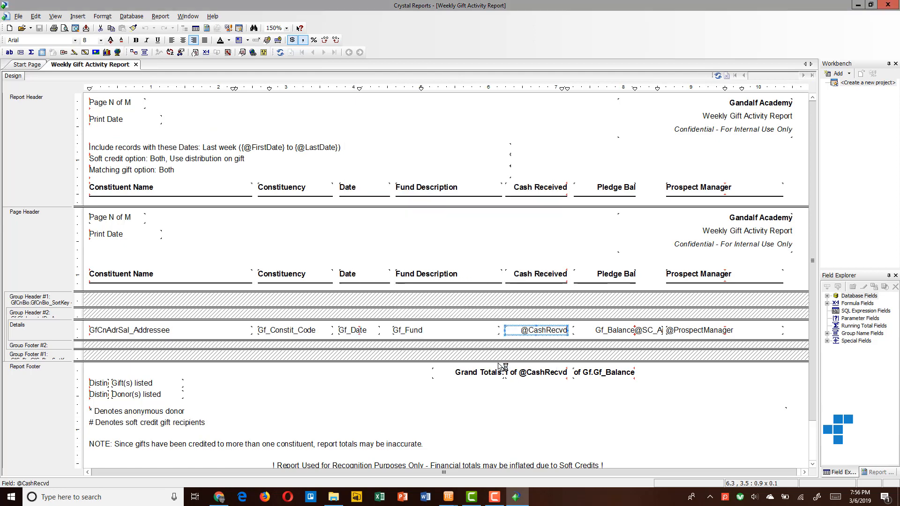
pyautogui.rightClick(690, 332)
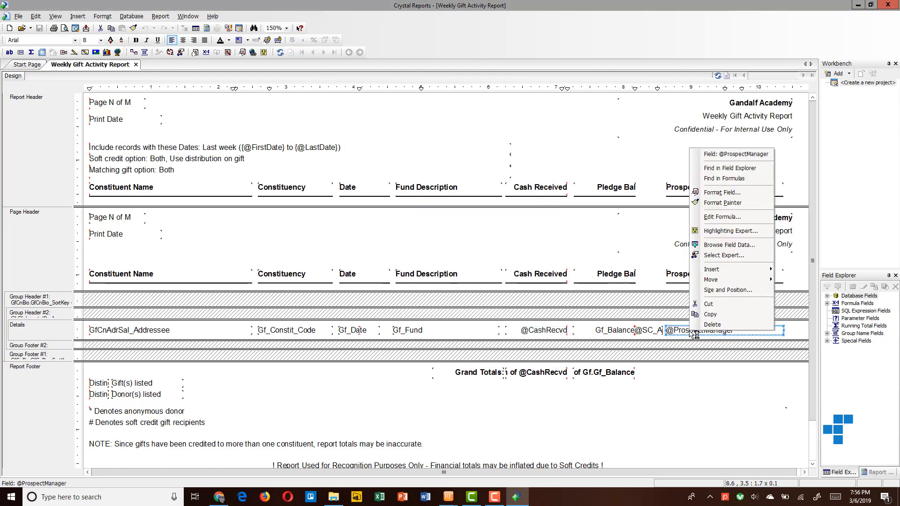
pyautogui.click(724, 192)
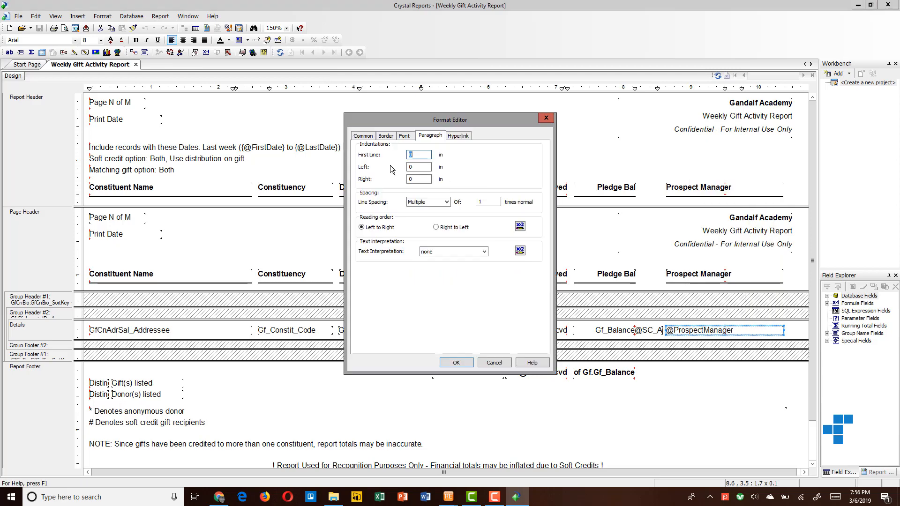
pyautogui.click(468, 136)
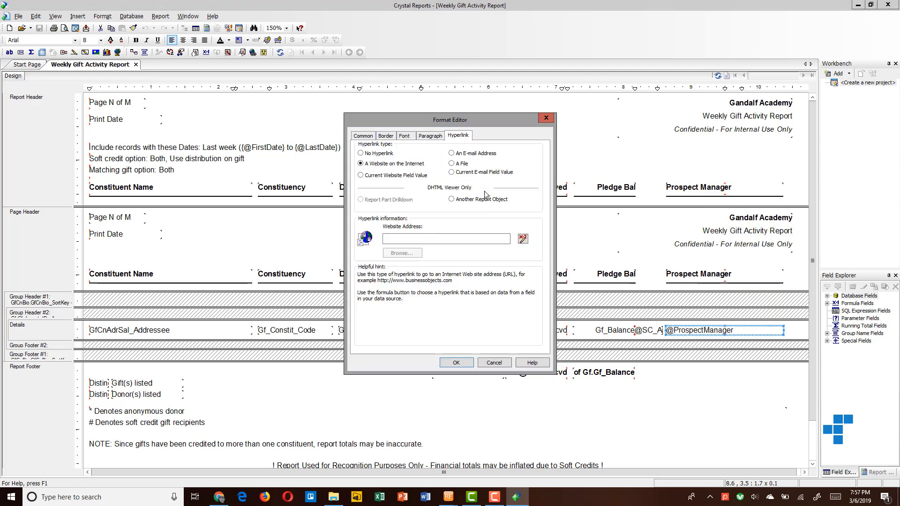
pyautogui.click(530, 242)
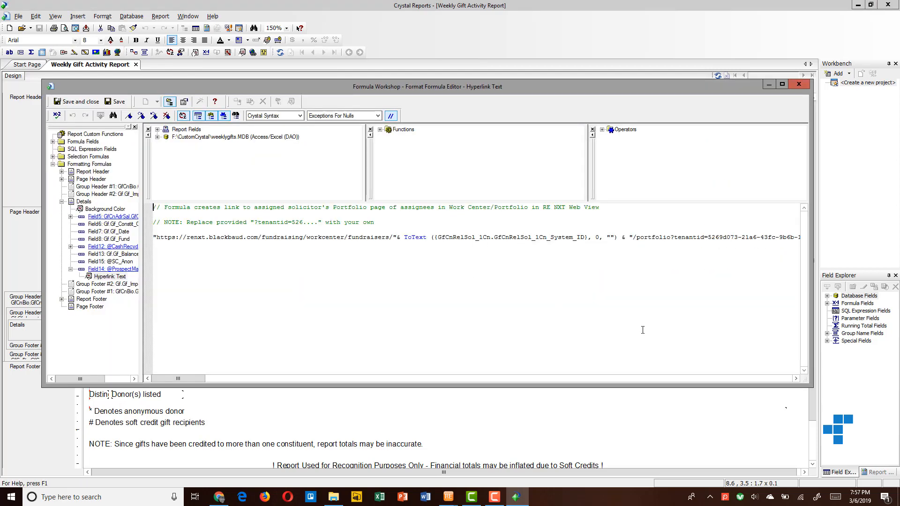
pyautogui.moveTo(597, 88); pyautogui.dragTo(536, 94)
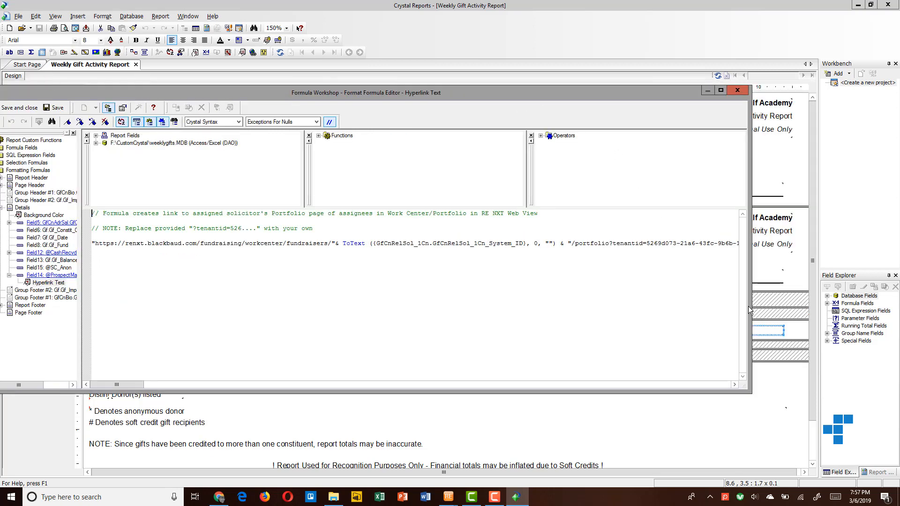
pyautogui.moveTo(749, 310); pyautogui.dragTo(893, 312)
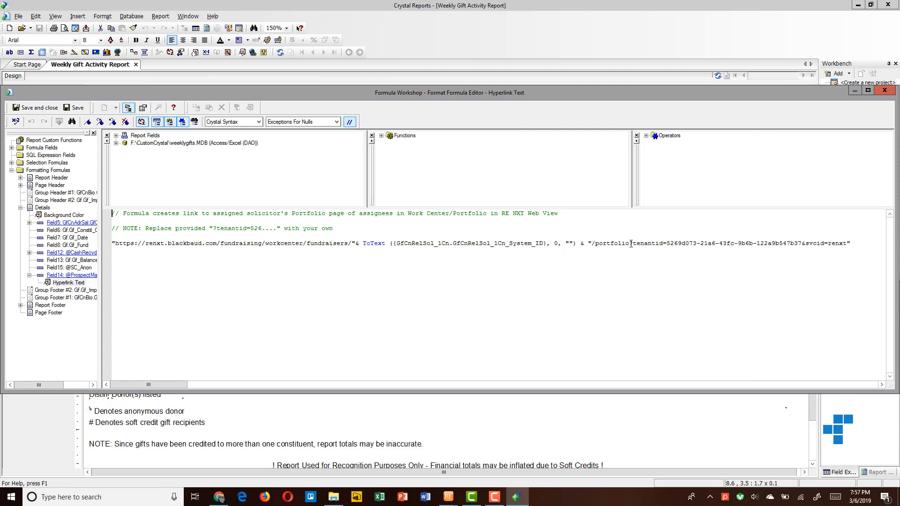
# Examine the prospect manager link formula, highlighting its tenant string, the "/portfolio" part and the solicitor System_ID field
pyautogui.moveTo(631, 243); pyautogui.dragTo(847, 244)
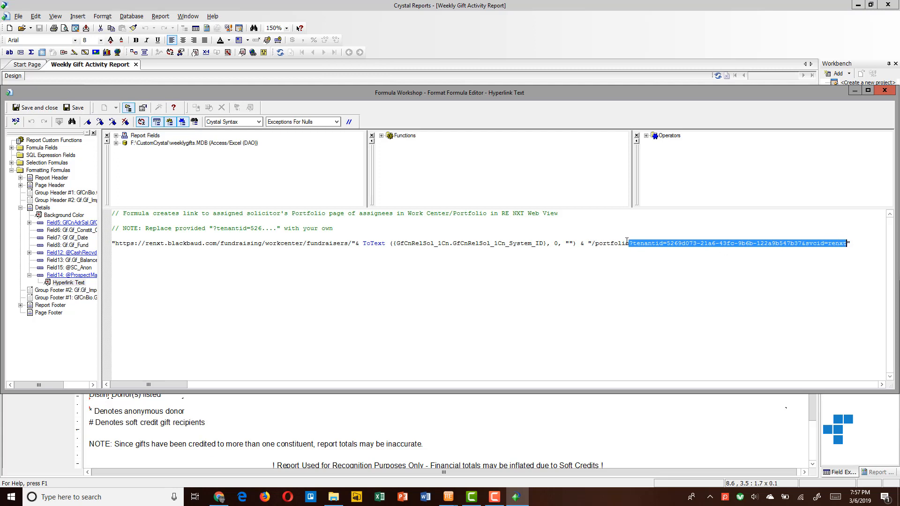
pyautogui.click(602, 244)
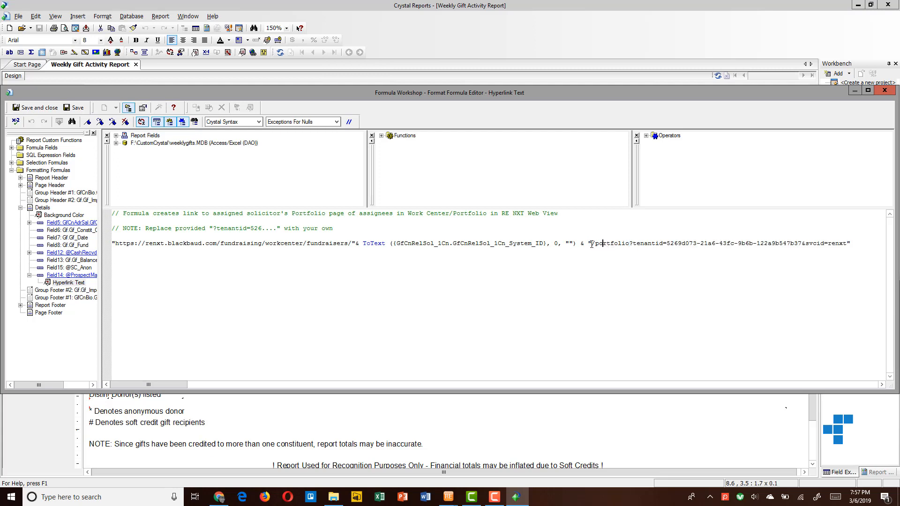
pyautogui.moveTo(592, 244); pyautogui.dragTo(635, 244)
pyautogui.moveTo(505, 243); pyautogui.dragTo(537, 242)
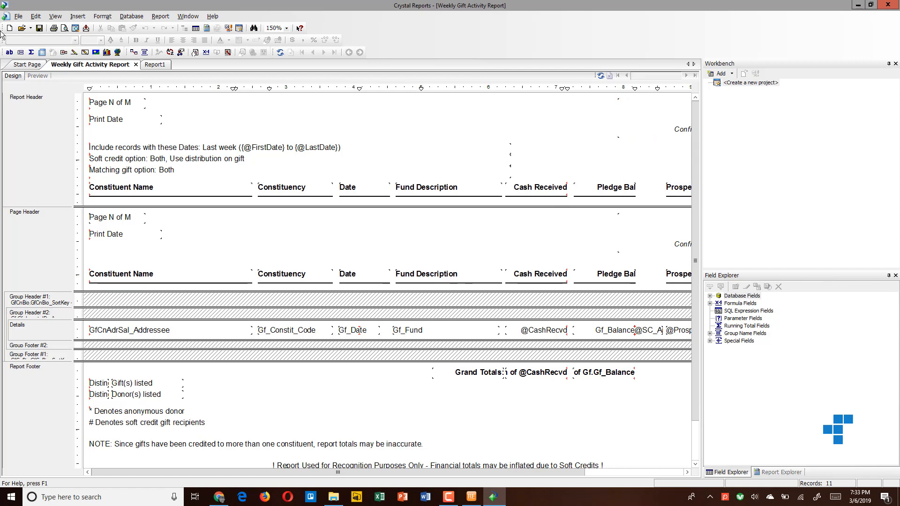
# Preview the Weekly Gift Activity Report and close Crystal Reports without saving the changes
pyautogui.click(37, 76)
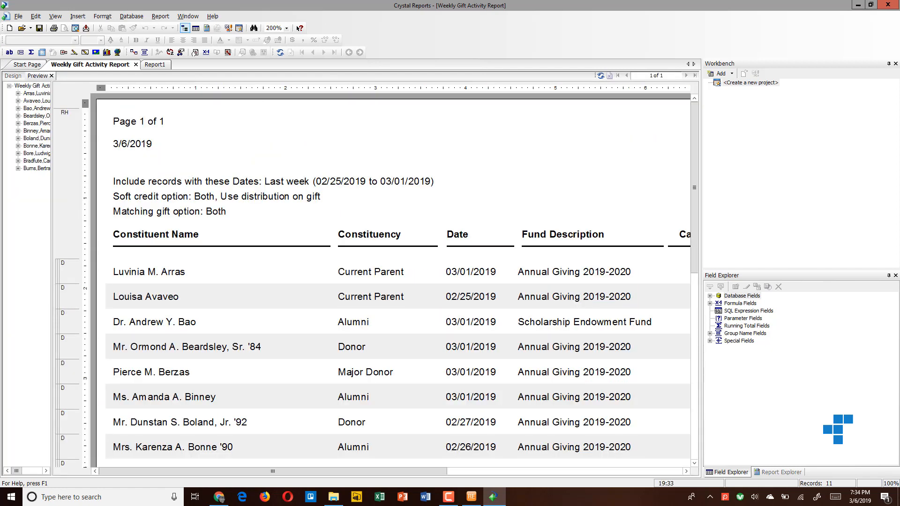
pyautogui.click(896, 8)
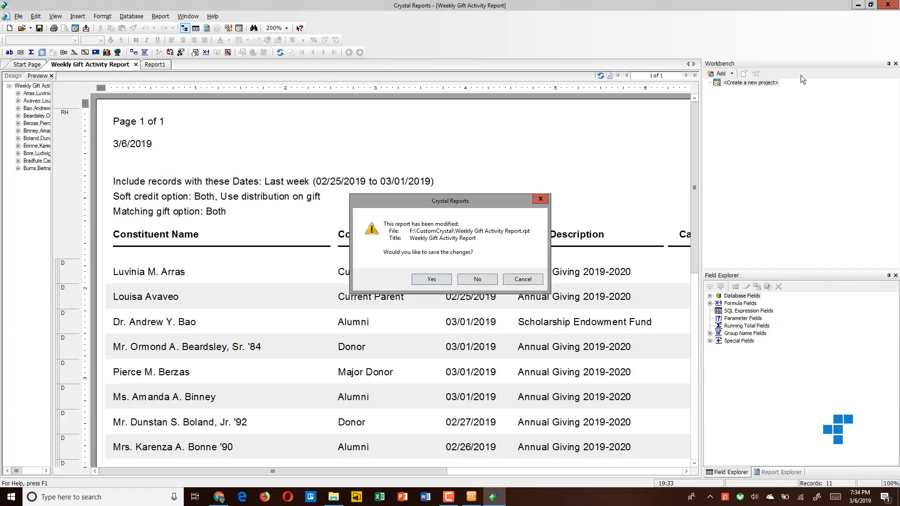
pyautogui.click(477, 279)
pyautogui.click(478, 280)
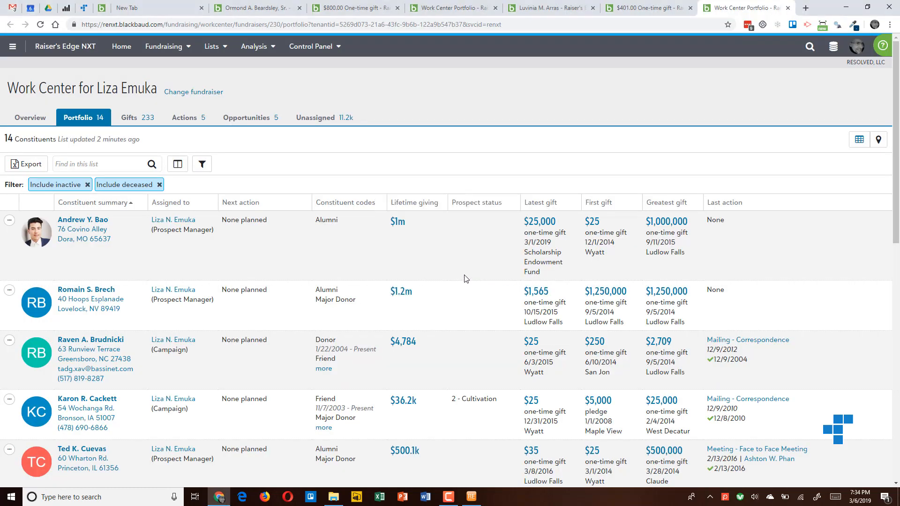
# Switch to The Raiser's Edge and start a new report in the Custom Reports category
pyautogui.click(471, 497)
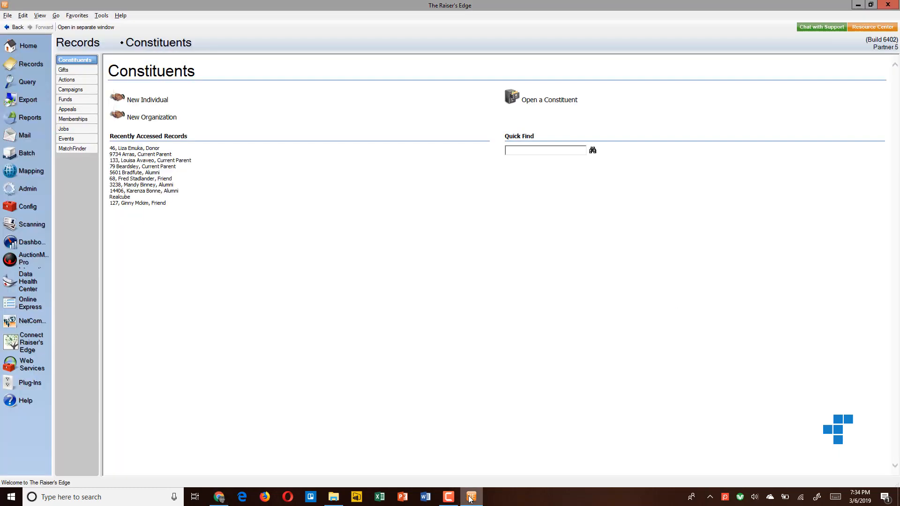
pyautogui.click(22, 120)
pyautogui.click(135, 96)
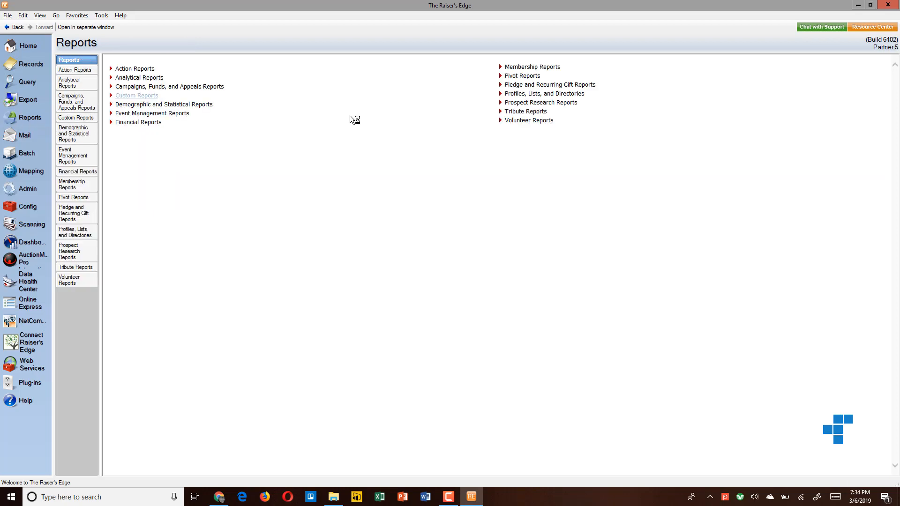
pyautogui.click(117, 59)
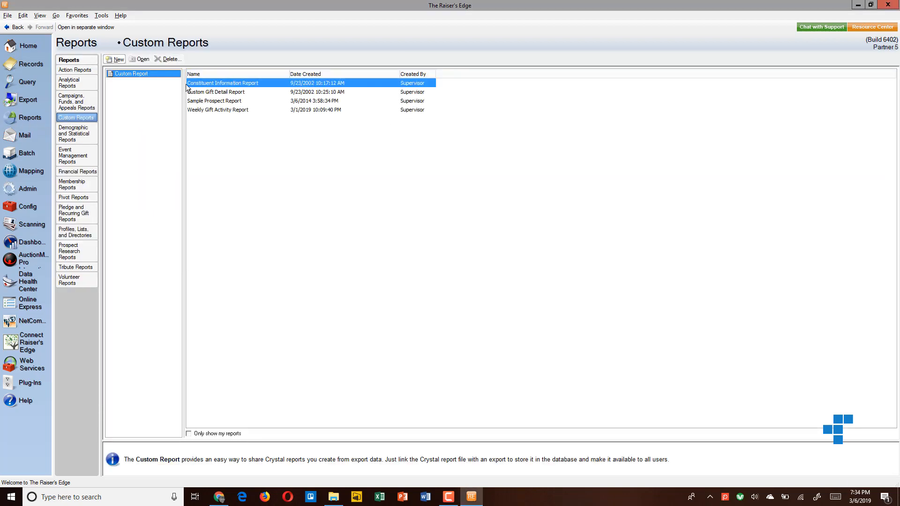
# Find exports in Blackbaud Report Writer Database (MDB) format and select Previous Week Gifts Export for the custom report
pyautogui.click(471, 188)
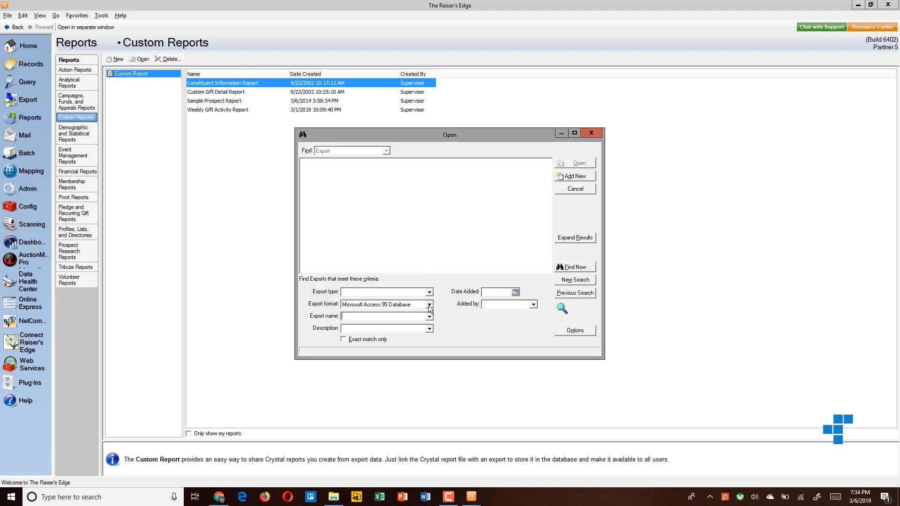
pyautogui.click(430, 305)
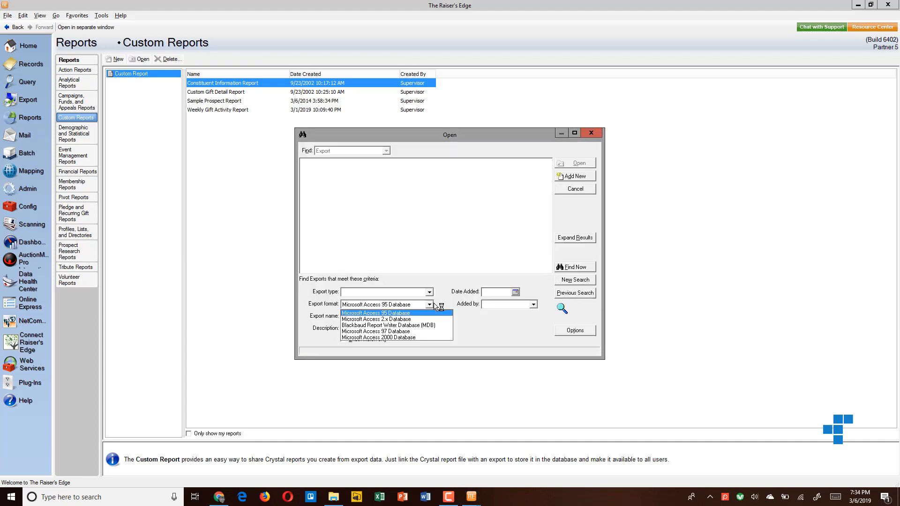
pyautogui.click(425, 325)
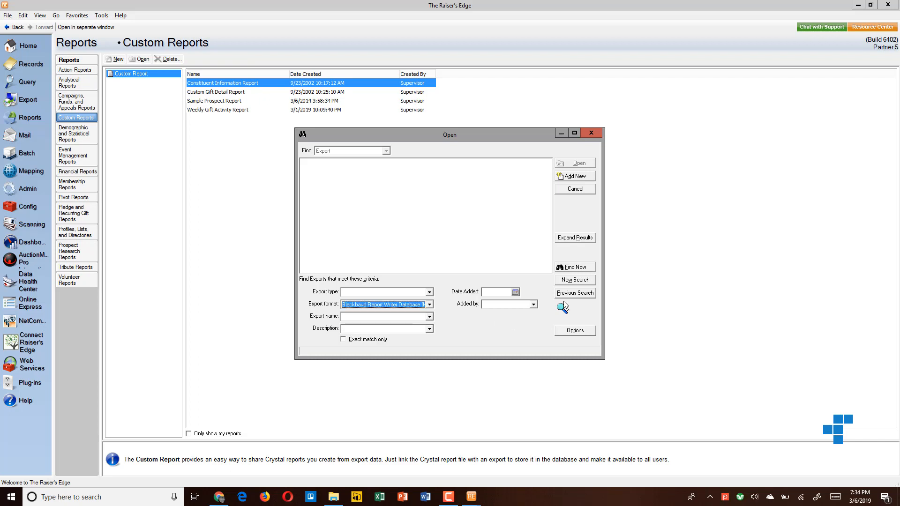
pyautogui.click(576, 267)
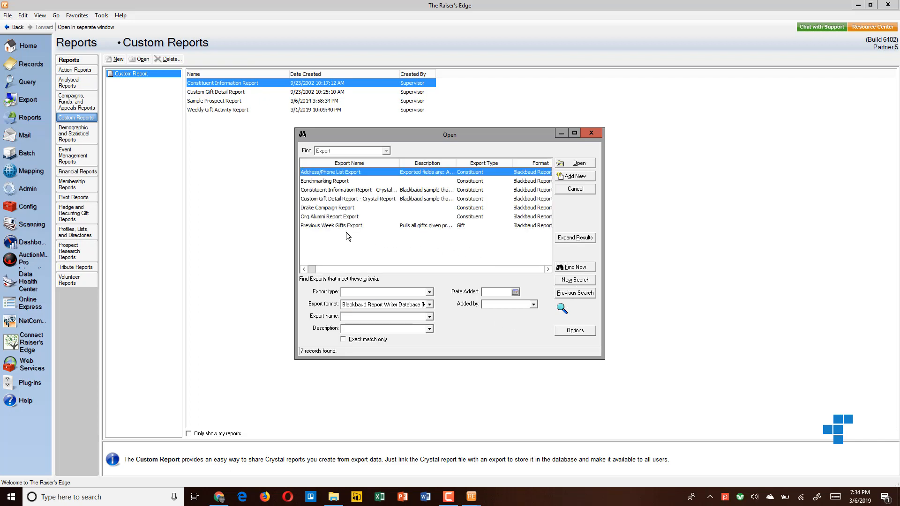
pyautogui.doubleClick(342, 226)
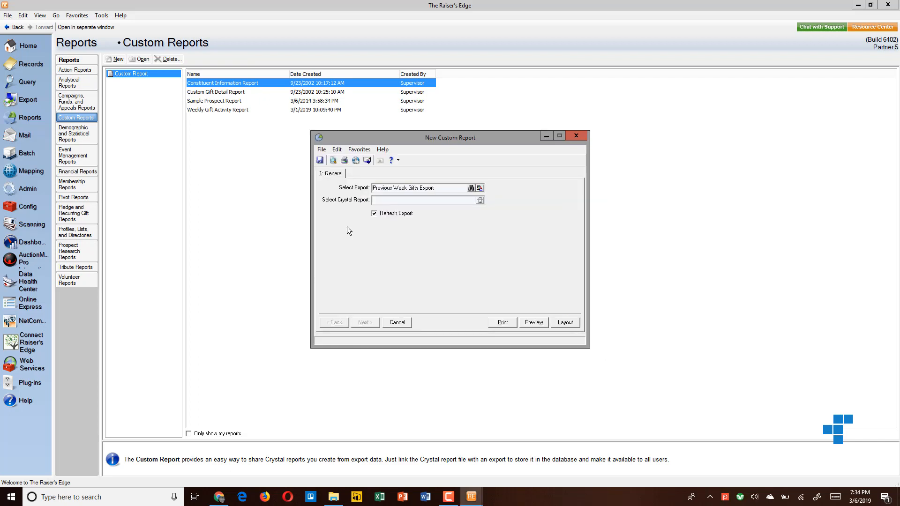
# Select Weekly Gift Activity Report.rpt from the CustomCrystal folder on Tenant File Share (F:) as the Crystal report
pyautogui.click(480, 201)
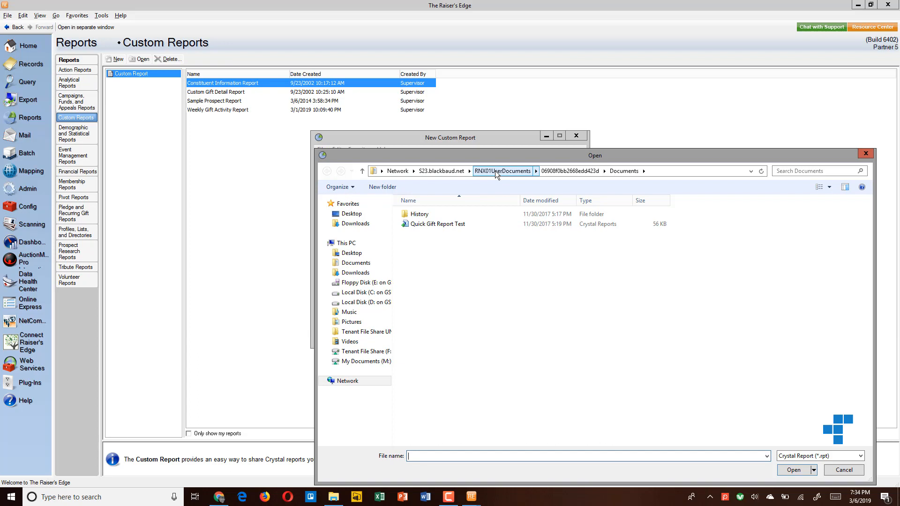
pyautogui.click(368, 352)
pyautogui.click(373, 332)
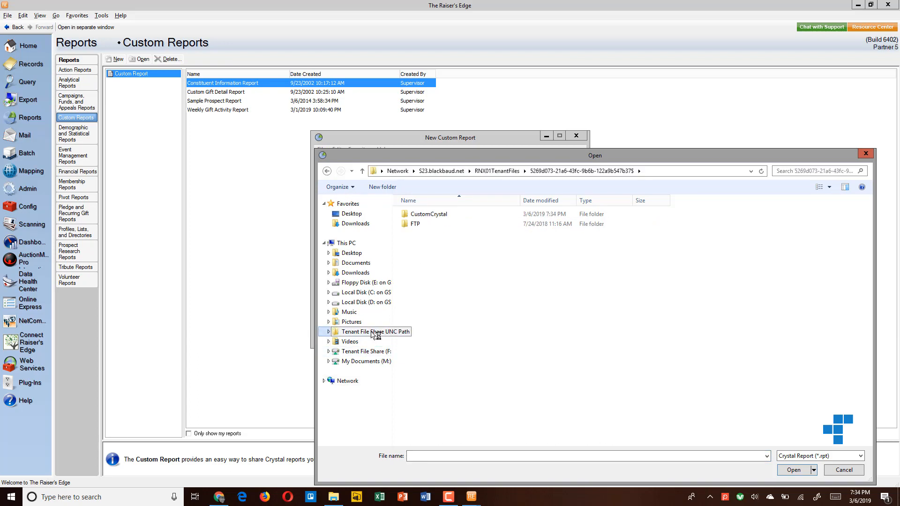
pyautogui.click(370, 353)
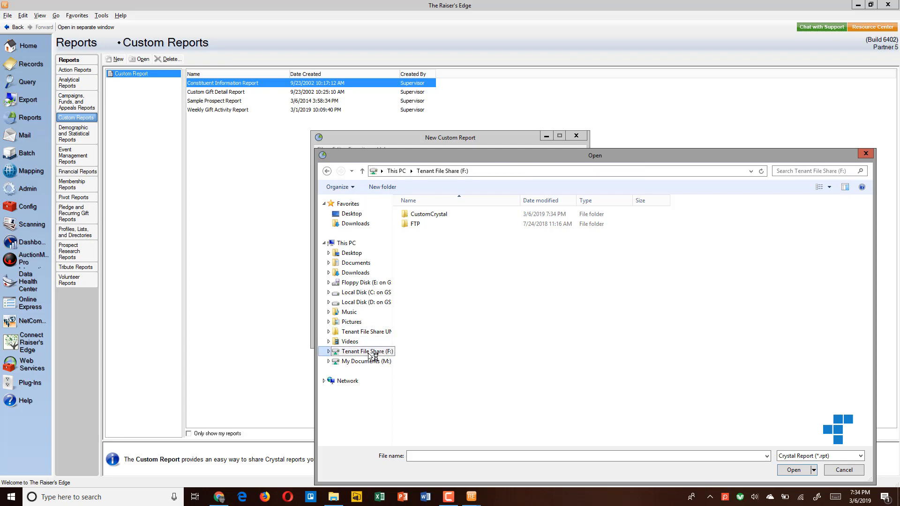
pyautogui.click(429, 215)
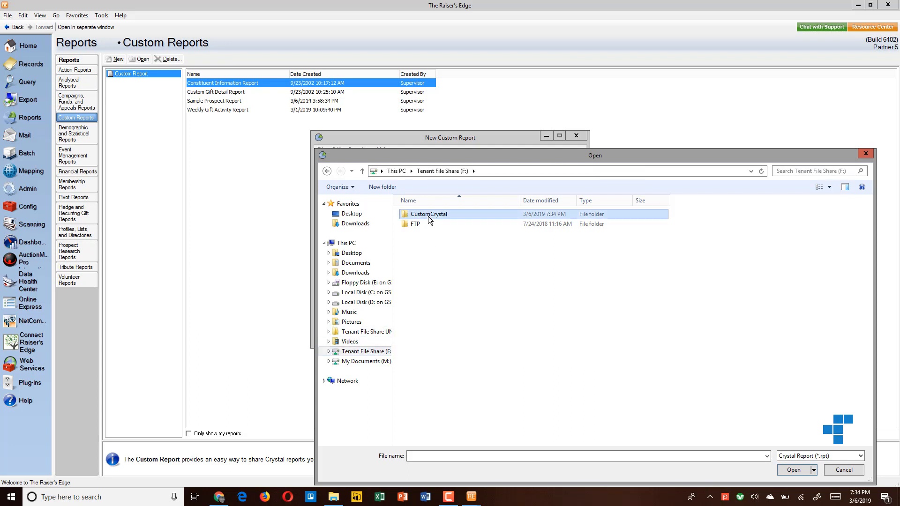
pyautogui.doubleClick(428, 215)
pyautogui.doubleClick(428, 215)
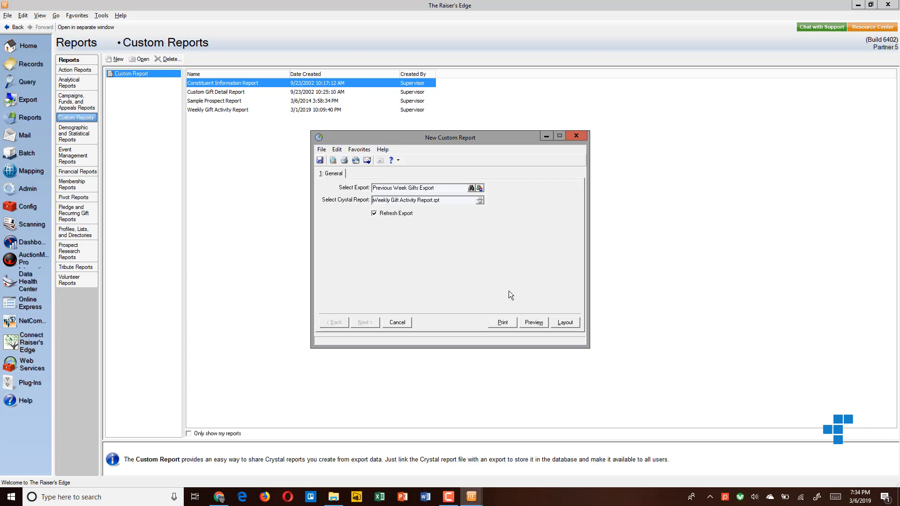
# Save the custom report as "Weekly Gift Activity Report with RE NXT Links Version 2a"
pyautogui.hotkey('ctrl', 's')
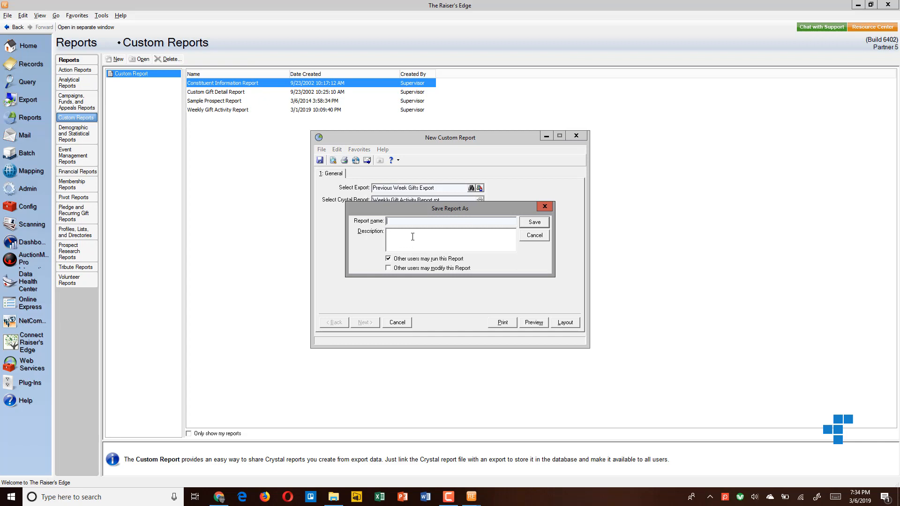
pyautogui.write('W')
pyautogui.click(535, 222)
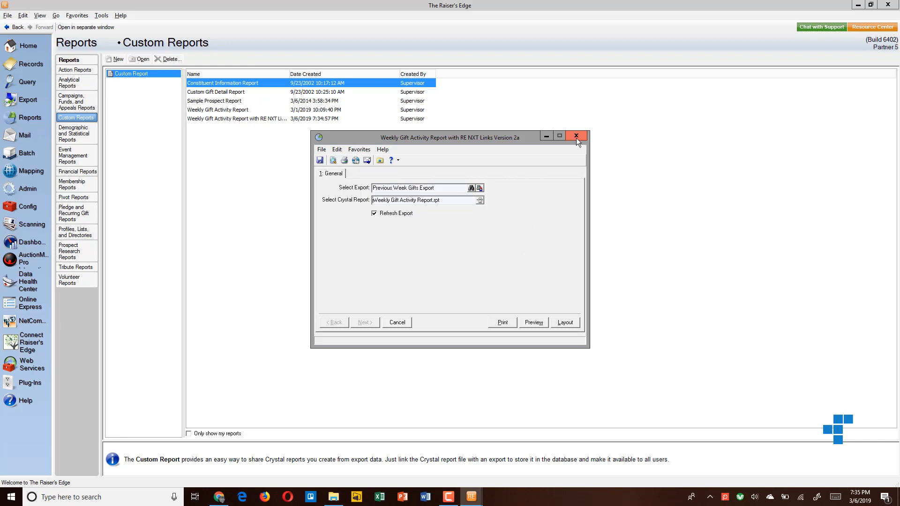
# Preview the saved custom report and enlarge the view to 150%
pyautogui.click(537, 322)
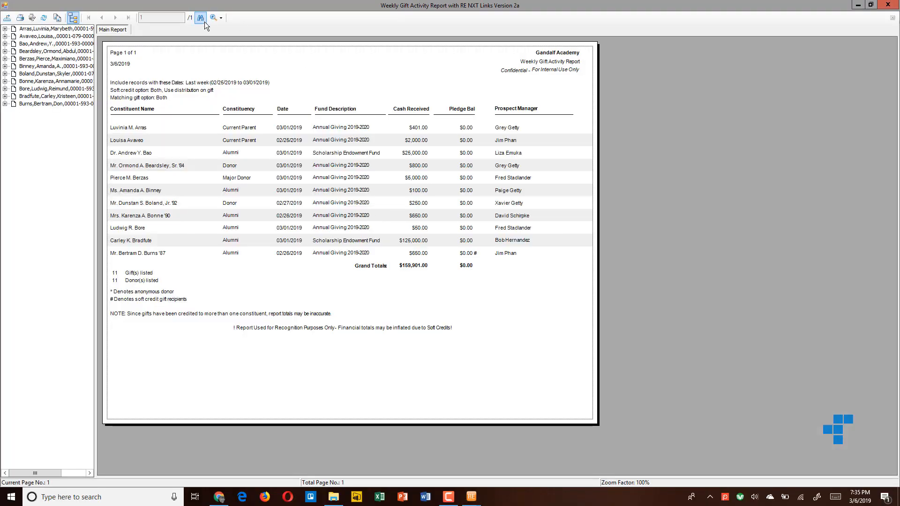
pyautogui.click(220, 17)
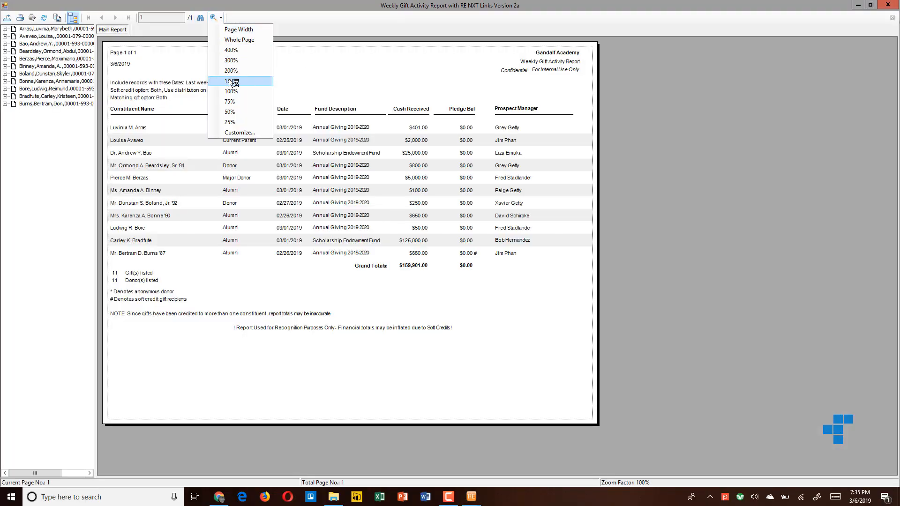
pyautogui.click(233, 81)
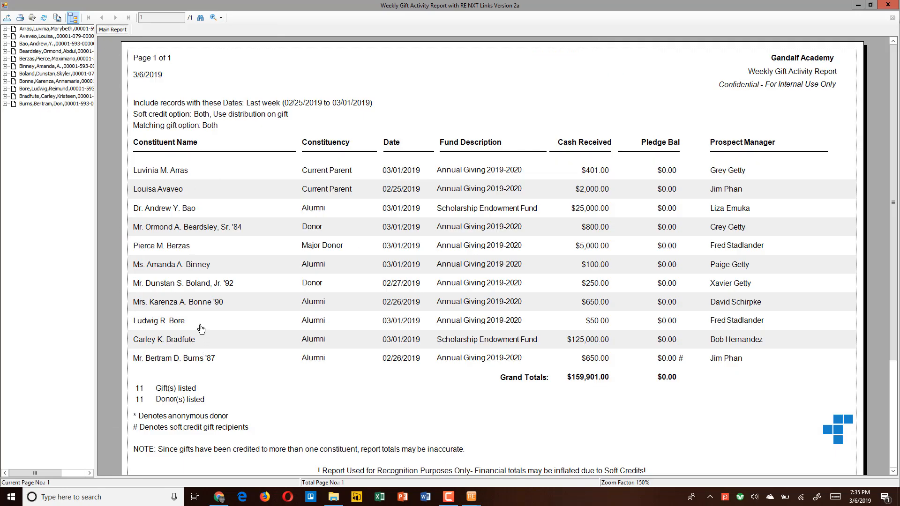